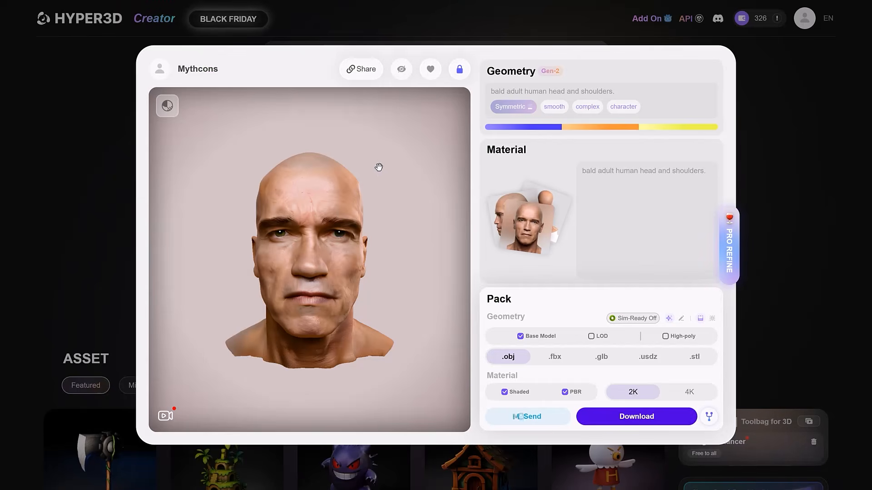
Preview the bald head model, set the geometry format to .fbx and download the pack
{"action": "mouse_move", "coordinate": [378, 168]}
{"action": "left_mouse_down"}
{"action": "mouse_move", "coordinate": [422, 173]}
{"action": "mouse_move", "coordinate": [346, 164]}
{"action": "mouse_move", "coordinate": [374, 165]}
{"action": "left_mouse_up"}
{"action": "scroll", "coordinate": [379, 162], "scroll_direction": "down", "scroll_amount": 3}
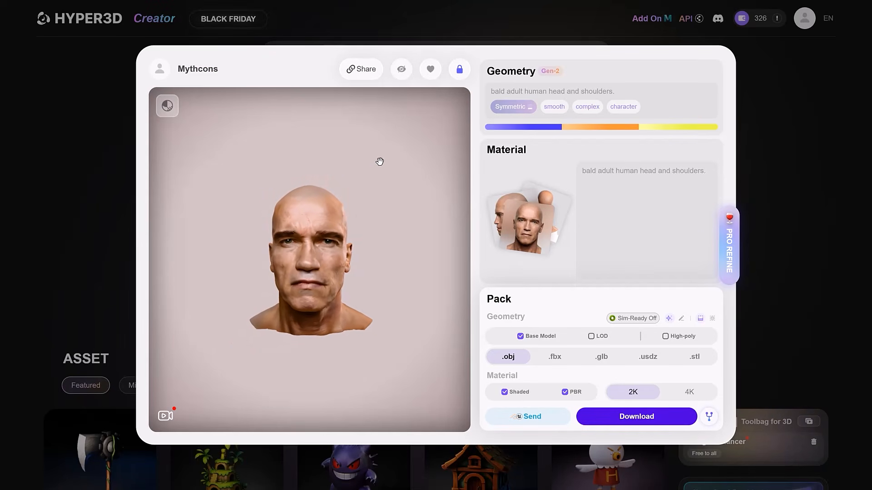
{"action": "scroll", "coordinate": [380, 167], "scroll_direction": "up", "scroll_amount": 2}
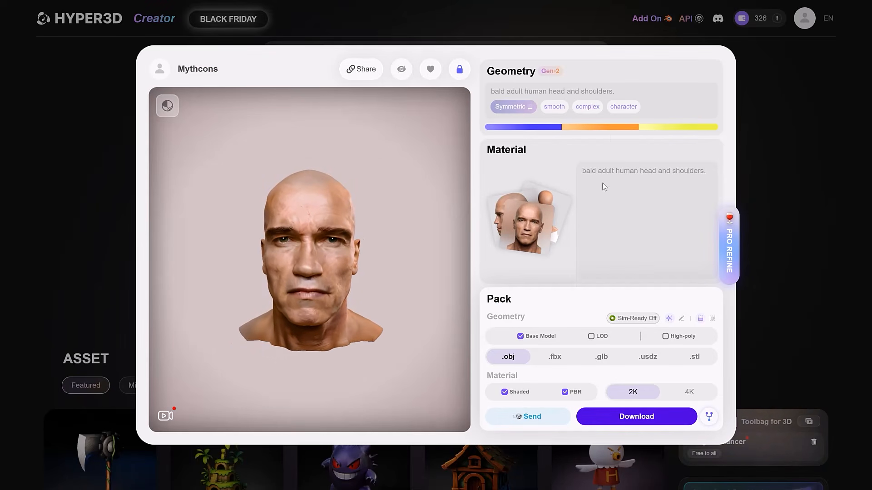
{"action": "left_click", "coordinate": [590, 423]}
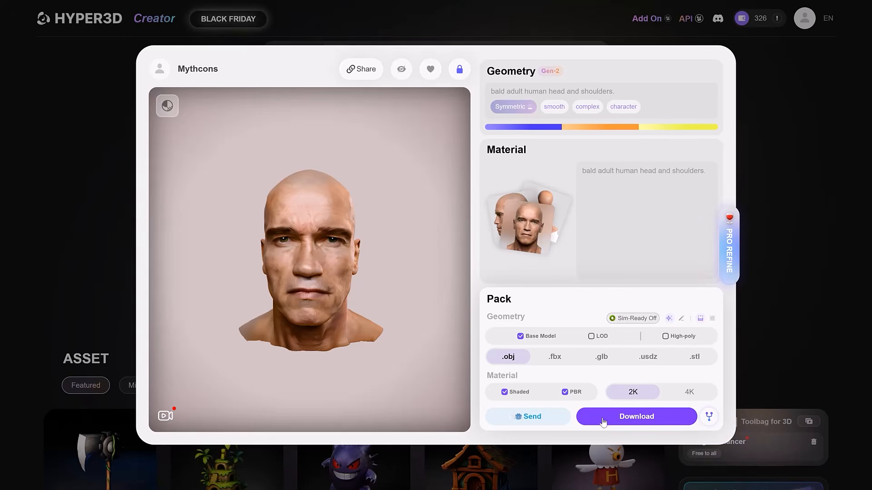
{"action": "left_click", "coordinate": [558, 357]}
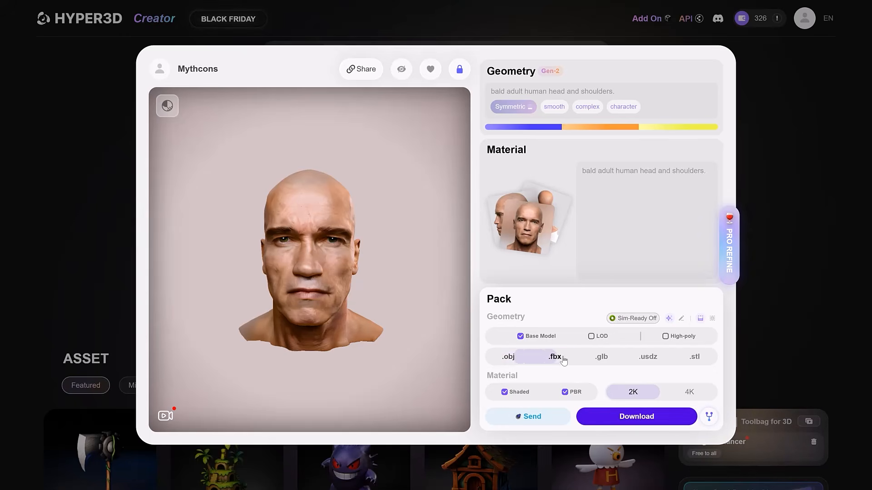
{"action": "left_click", "coordinate": [617, 420]}
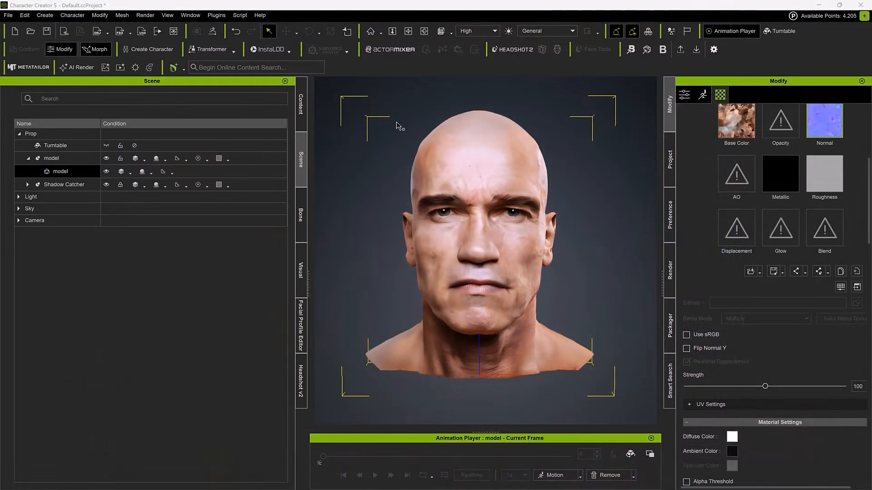
In Character Creator, select the head mesh and start Headshot 2 head generation from a mesh
{"action": "left_click", "coordinate": [447, 151]}
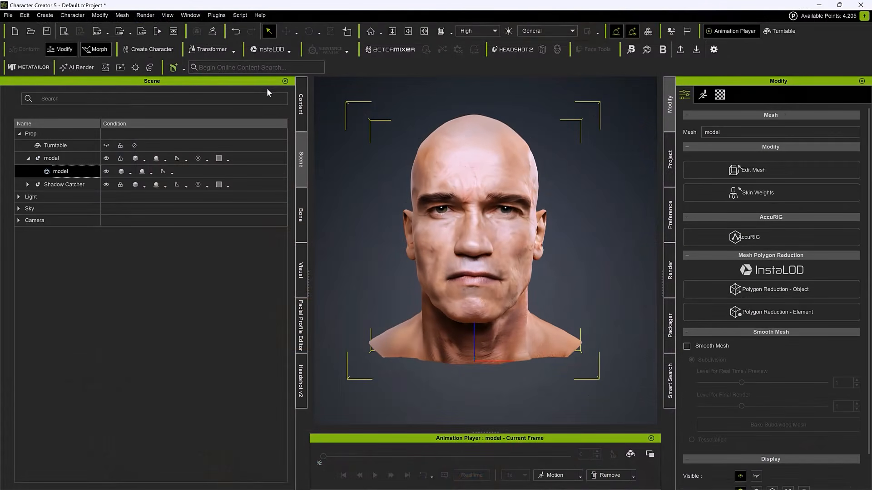
{"action": "left_click", "coordinate": [516, 49]}
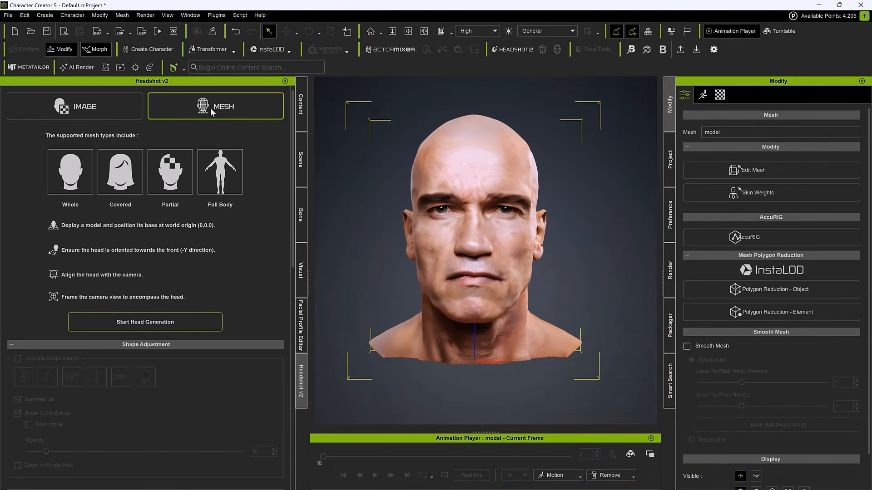
{"action": "left_click", "coordinate": [155, 323]}
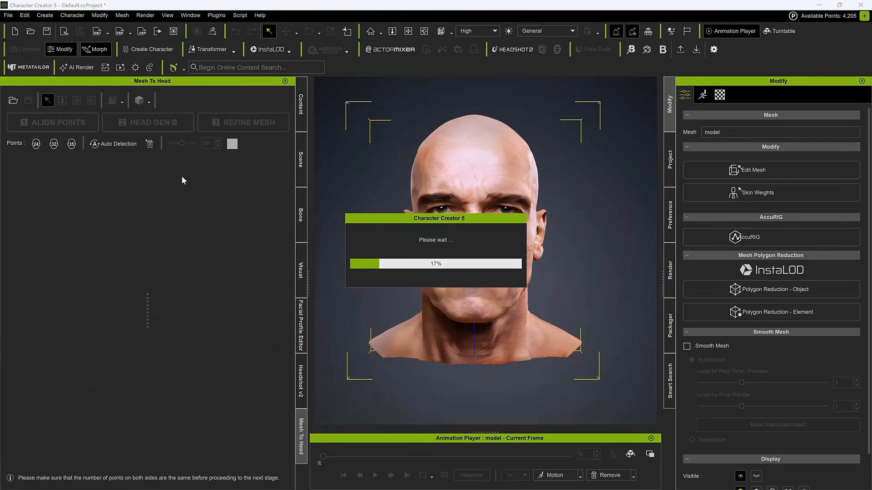
Widen the Mesh To Head workspace and place the 24 alignment points on the head model with Auto Detection
{"action": "left_click_drag", "start_coordinate": [310, 205], "coordinate": [529, 184]}
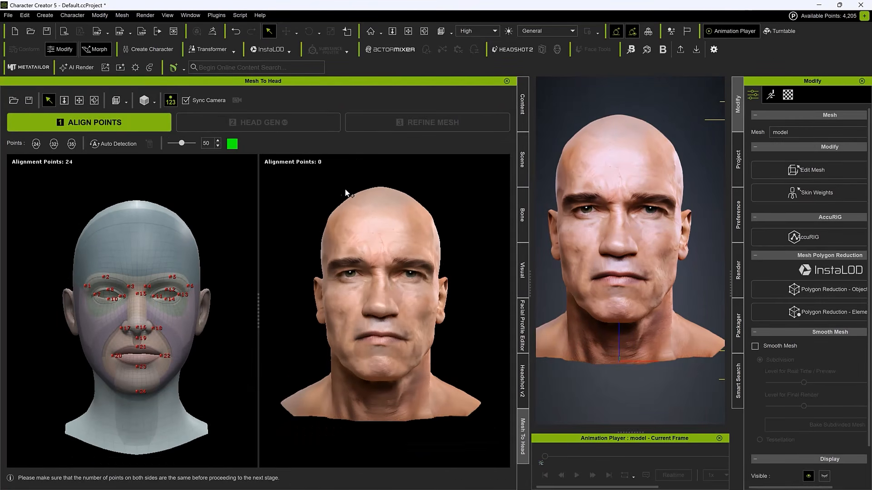
{"action": "left_click", "coordinate": [115, 143]}
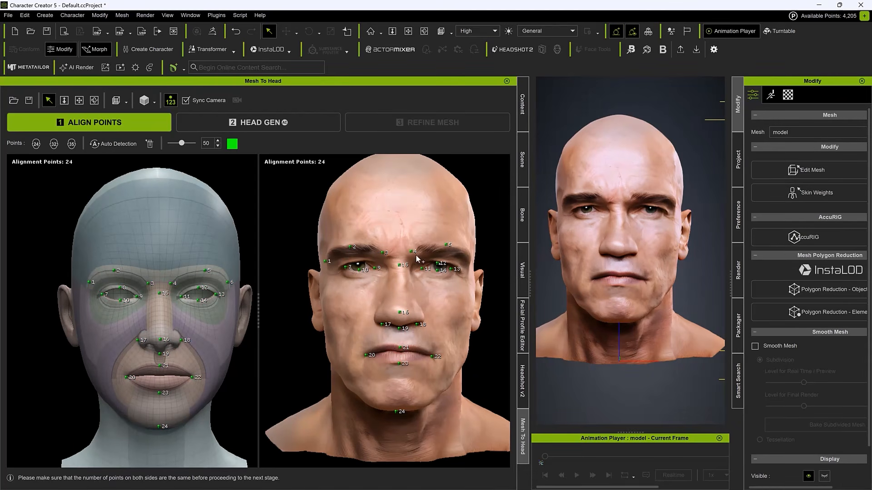
{"action": "left_click", "coordinate": [445, 245]}
Refine the neck and shoulders of the generated head mesh against the source using the Project and Smooth brushes with Symmetry Edit
{"action": "right_click_drag", "start_coordinate": [477, 284], "coordinate": [385, 269]}
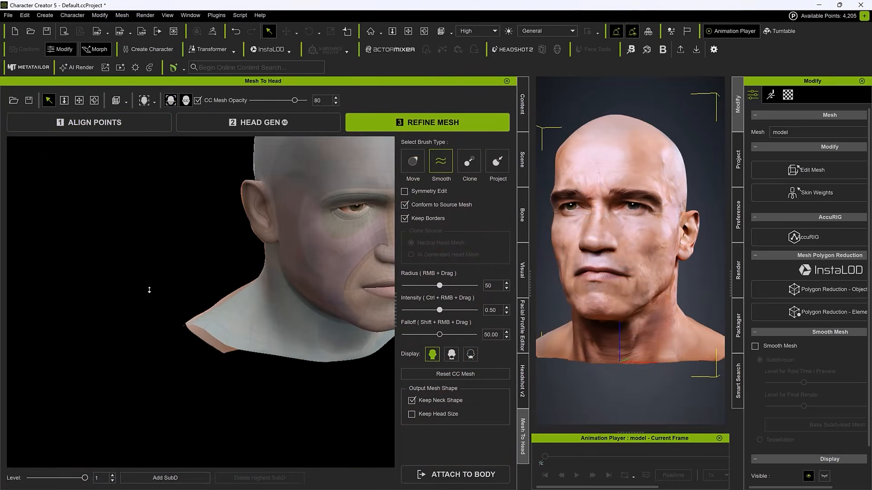
{"action": "right_click_drag", "start_coordinate": [218, 322], "coordinate": [404, 197]}
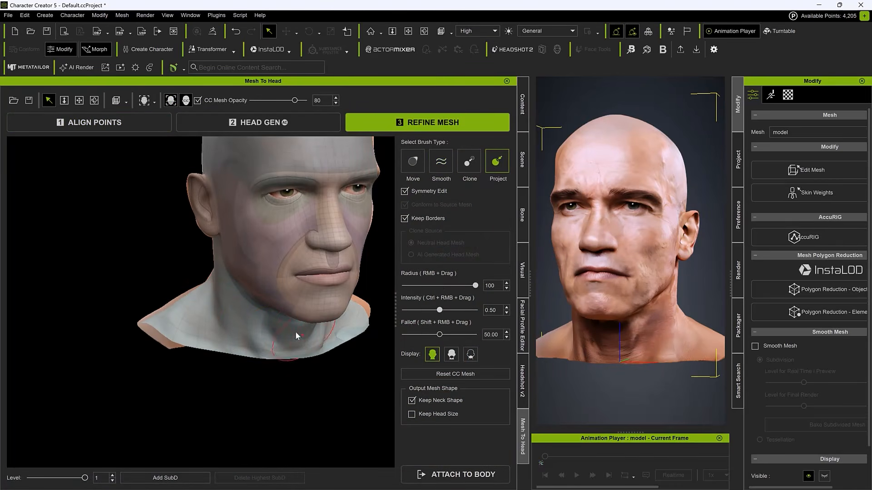
{"action": "middle_click_drag", "start_coordinate": [268, 323], "coordinate": [237, 335]}
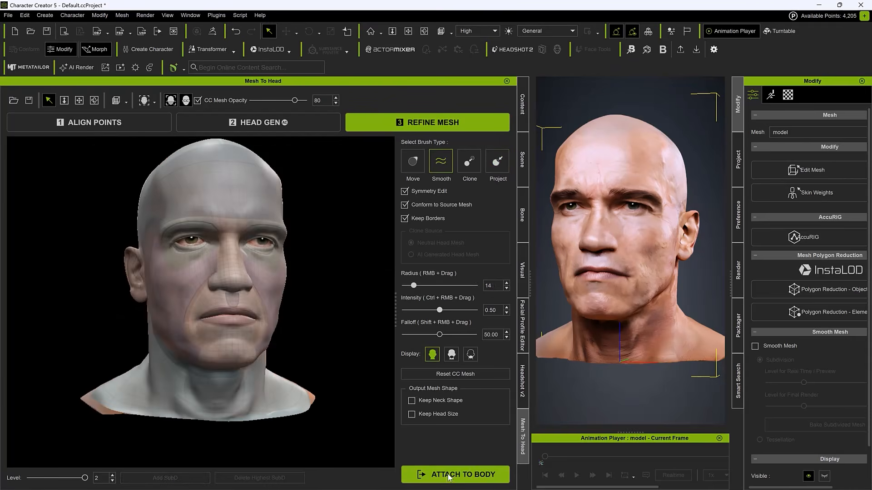
Attach the refined head to a Male body with the Type 1 texture mask and generate the character
{"action": "left_click", "coordinate": [446, 477]}
{"action": "left_click", "coordinate": [507, 175]}
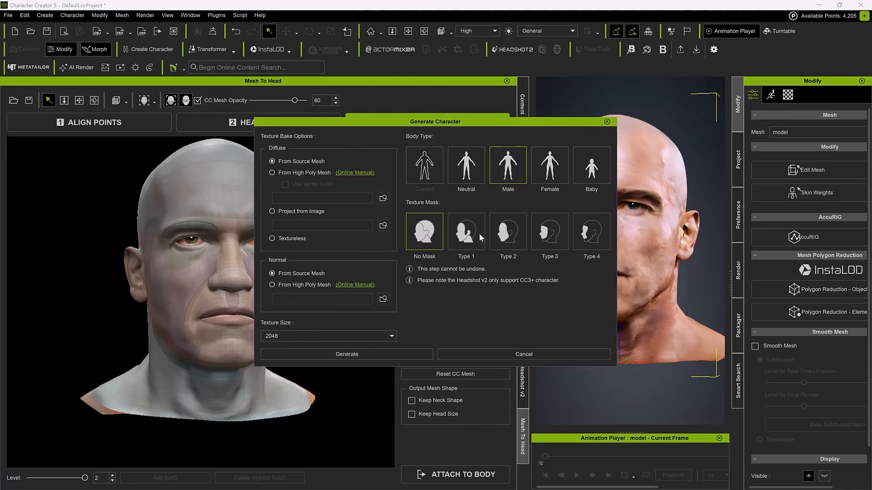
{"action": "left_click", "coordinate": [465, 241]}
{"action": "left_click", "coordinate": [341, 355]}
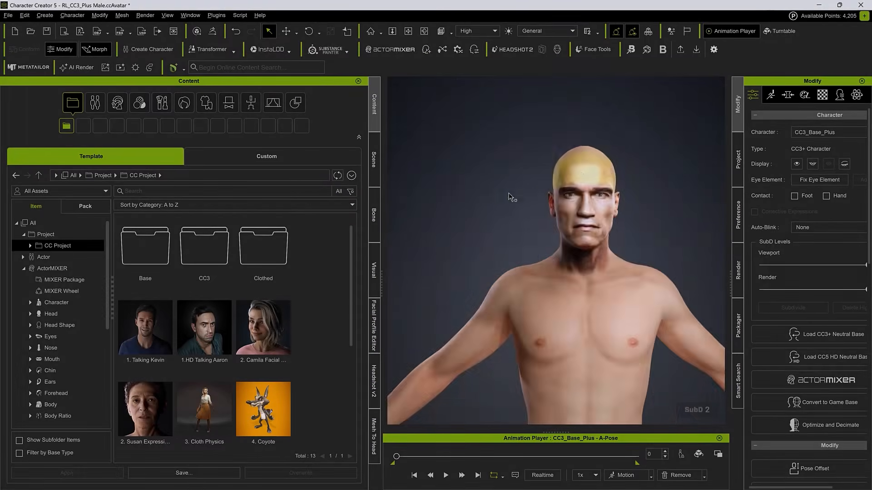
Start ActorMIXER with the current character as the base
{"action": "right_click_drag", "start_coordinate": [510, 194], "coordinate": [502, 102]}
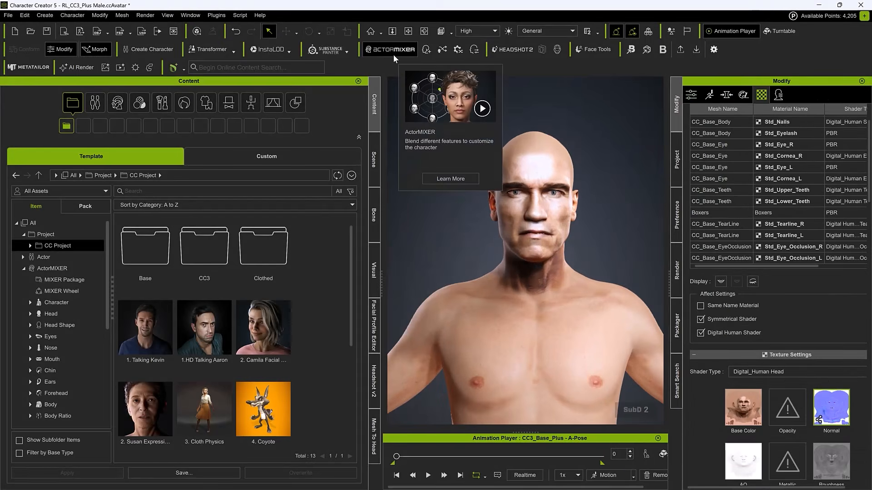
{"action": "left_click", "coordinate": [394, 54]}
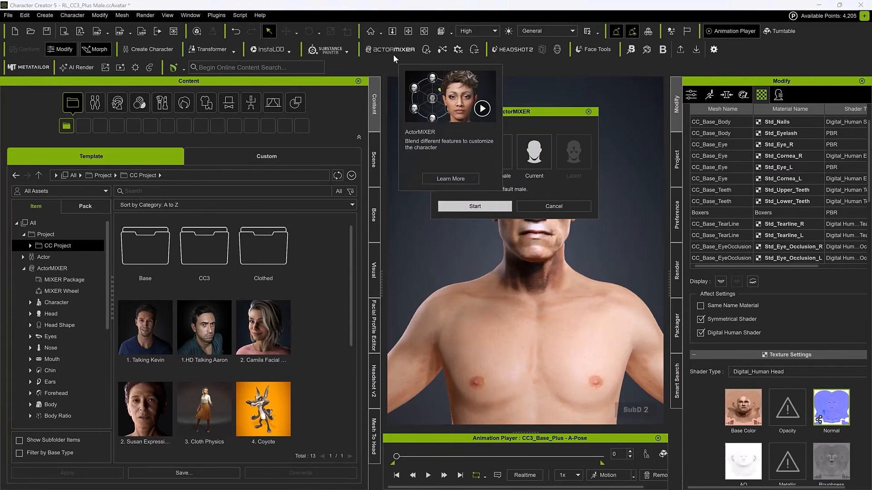
{"action": "left_click", "coordinate": [518, 162]}
{"action": "left_click", "coordinate": [497, 208]}
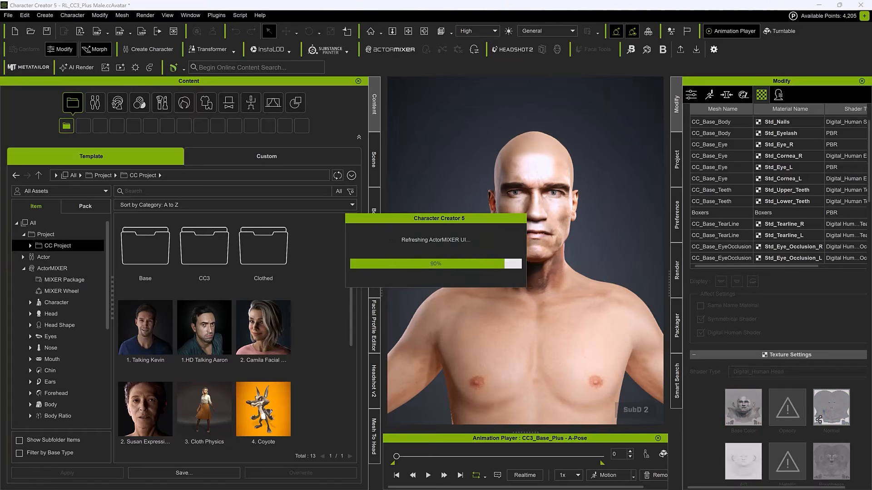
Blend the whole character toward the lower-right muscular preset and the full head toward the bottom and lower-right presets
{"action": "left_click", "coordinate": [177, 260]}
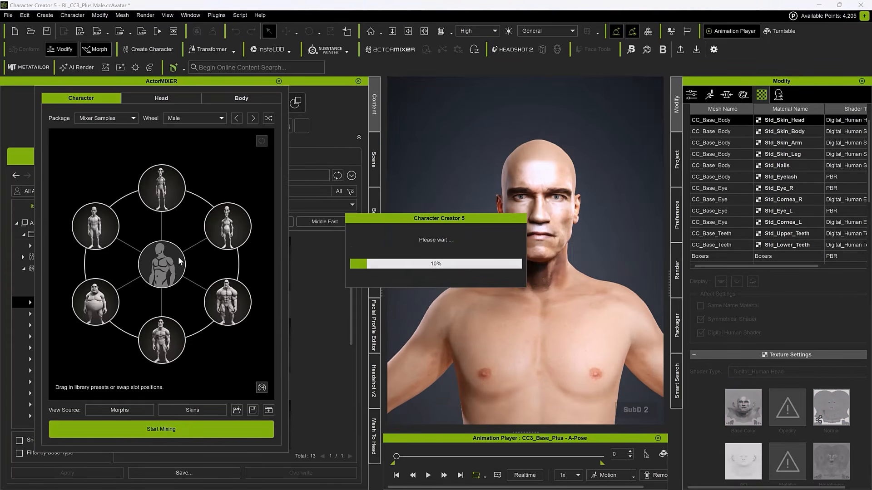
{"action": "left_click_drag", "start_coordinate": [166, 269], "coordinate": [197, 288]}
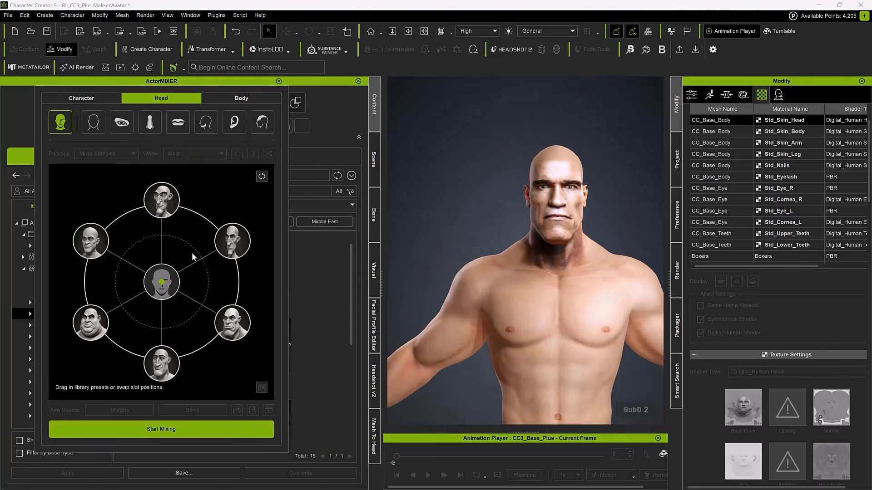
{"action": "left_click_drag", "start_coordinate": [192, 257], "coordinate": [190, 344]}
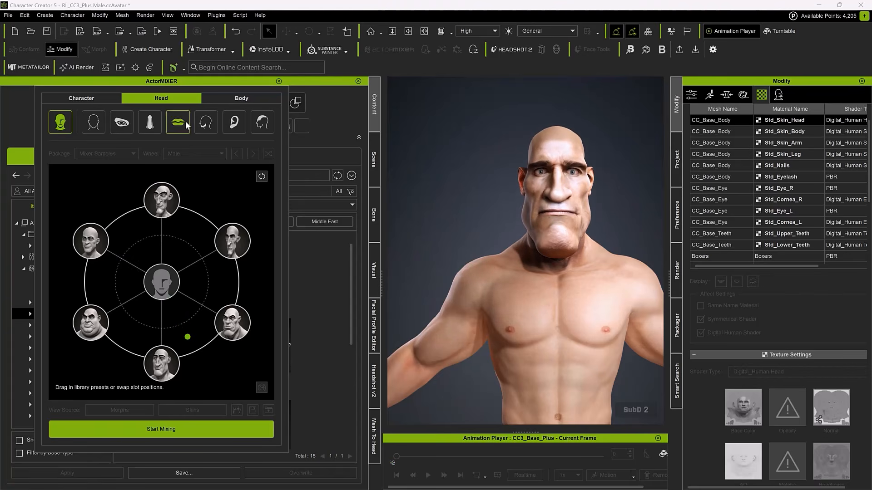
Blend the head shape and the eyes toward the lower-right presets on their mixing wheels
{"action": "left_click", "coordinate": [93, 123]}
{"action": "left_click_drag", "start_coordinate": [162, 282], "coordinate": [219, 330]}
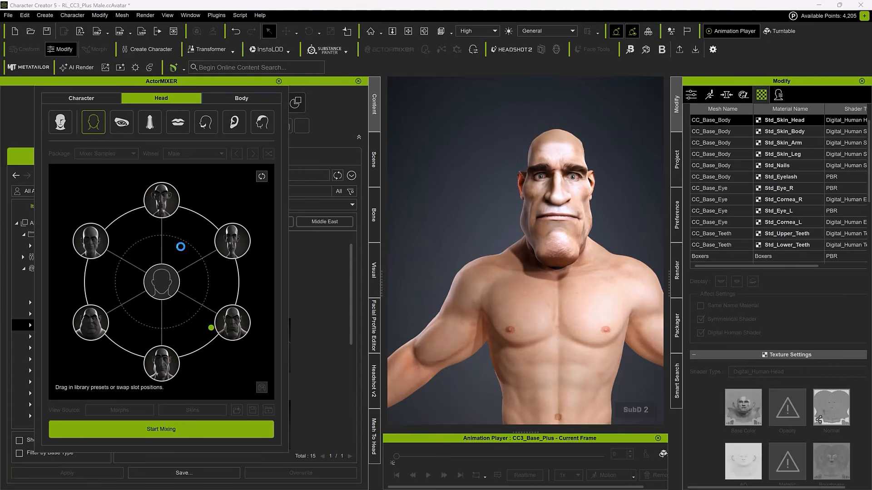
{"action": "left_click", "coordinate": [122, 124]}
{"action": "left_click_drag", "start_coordinate": [162, 282], "coordinate": [253, 335]}
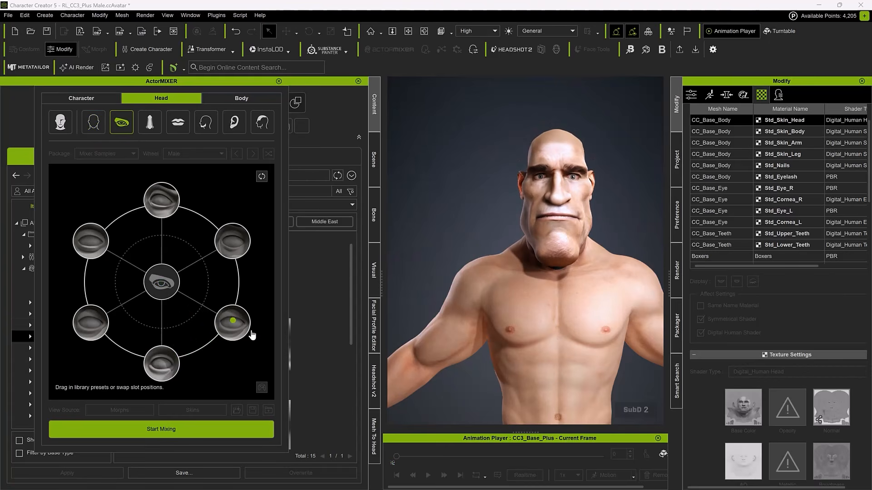
Reshape the nose by blending it with the presets on the nose mixing wheel
{"action": "left_click_drag", "start_coordinate": [105, 234], "coordinate": [161, 351]}
{"action": "left_click", "coordinate": [150, 124]}
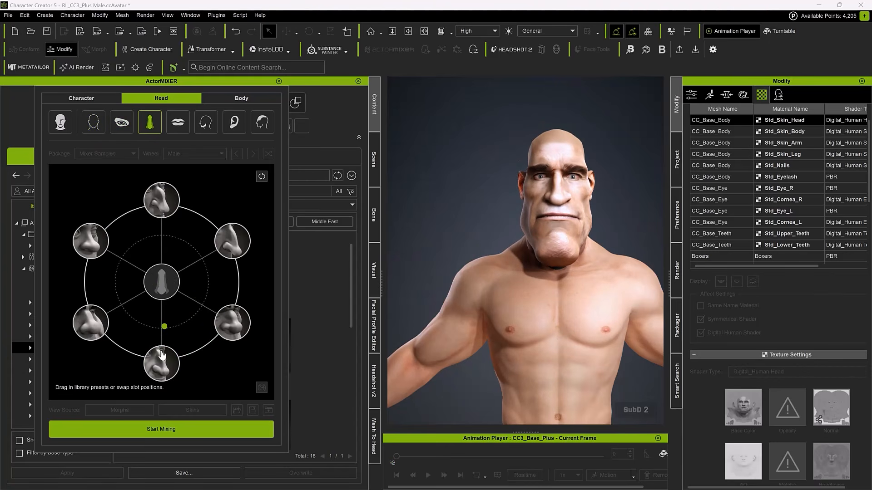
{"action": "left_click_drag", "start_coordinate": [166, 386], "coordinate": [78, 238]}
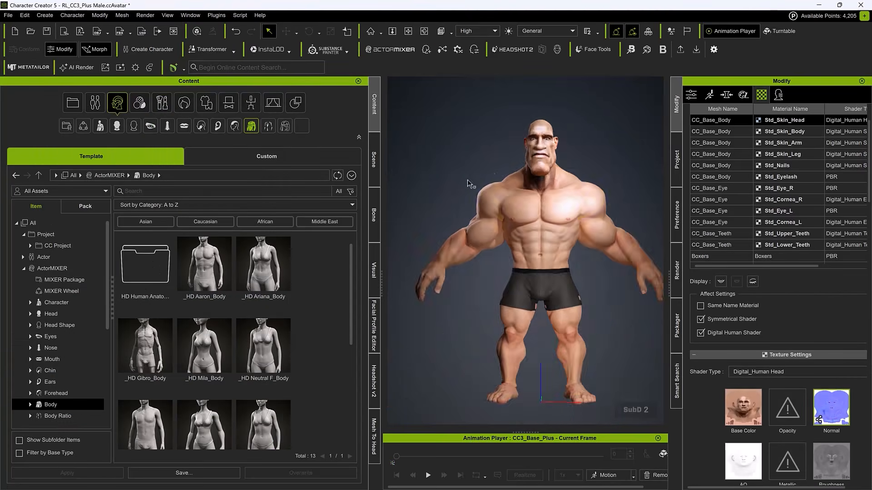
Set the character's viewport SubD level to 0
{"action": "scroll", "coordinate": [580, 199], "scroll_direction": "up", "scroll_amount": 5}
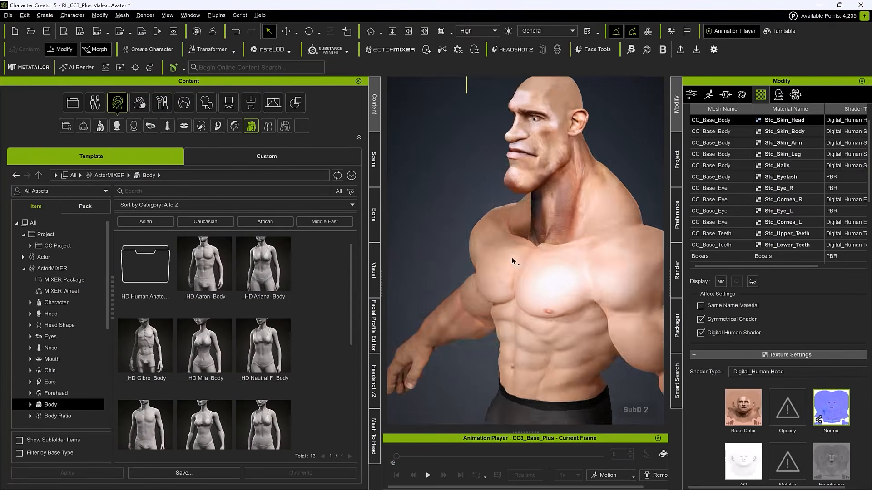
{"action": "left_click", "coordinate": [691, 95]}
{"action": "left_click_drag", "start_coordinate": [817, 266], "coordinate": [700, 266]}
{"action": "scroll", "coordinate": [588, 199], "scroll_direction": "up", "scroll_amount": 5}
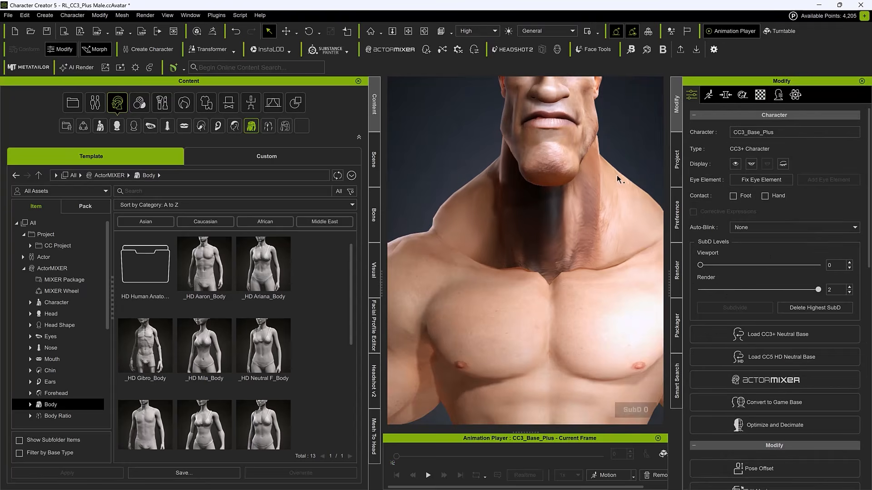
Open the character in Edit Mesh, switch to Sculpt mode, select the smoothing brush and adjust its radius
{"action": "scroll", "coordinate": [527, 227], "scroll_direction": "down", "scroll_amount": 5}
{"action": "scroll", "coordinate": [522, 224], "scroll_direction": "up", "scroll_amount": 3}
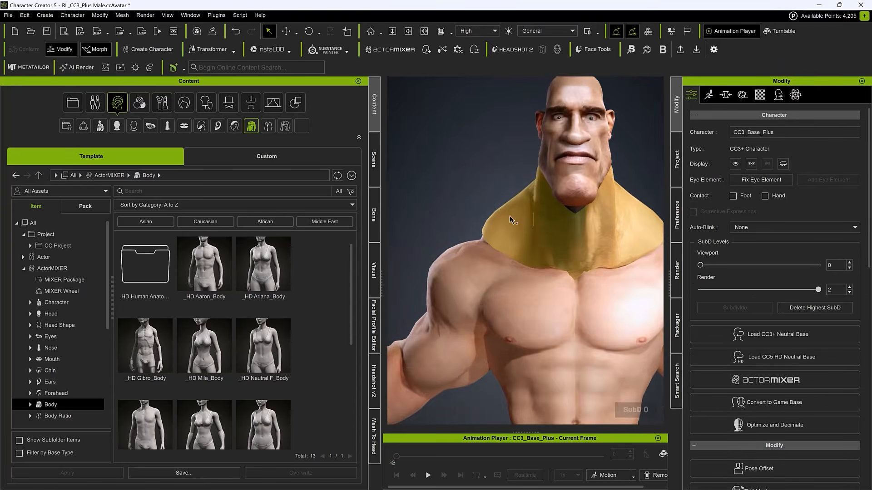
{"action": "right_click_drag", "start_coordinate": [511, 220], "coordinate": [676, 259]}
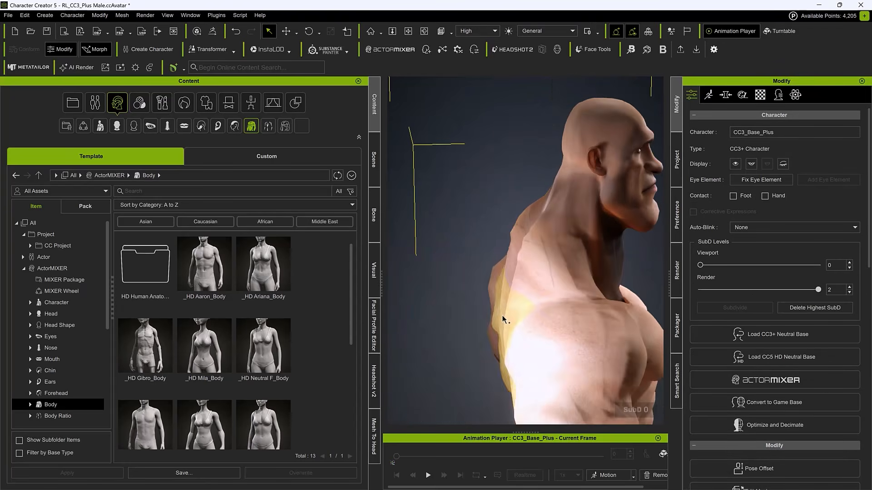
{"action": "right_click_drag", "start_coordinate": [503, 322], "coordinate": [593, 302]}
{"action": "scroll", "coordinate": [775, 318], "scroll_direction": "down", "scroll_amount": 3}
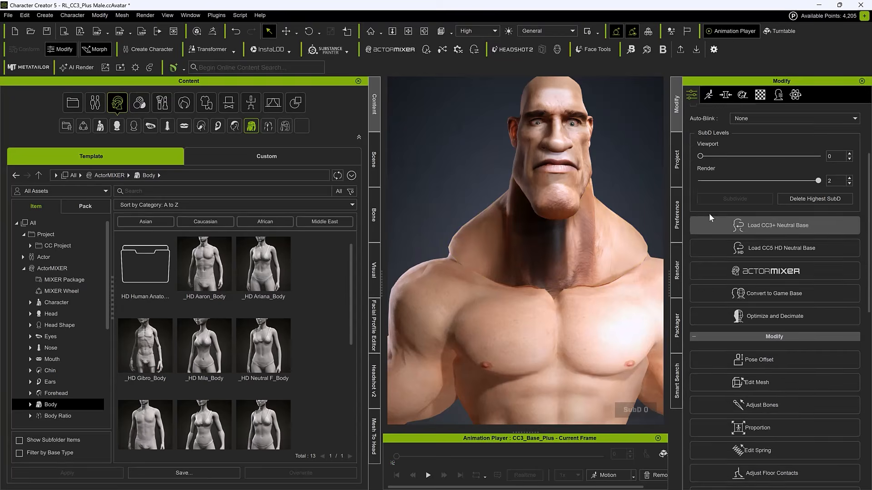
{"action": "left_click", "coordinate": [774, 356]}
{"action": "left_click", "coordinate": [838, 157]}
{"action": "scroll", "coordinate": [731, 221], "scroll_direction": "down", "scroll_amount": 1}
{"action": "left_click_drag", "start_coordinate": [719, 216], "coordinate": [732, 217]}
{"action": "left_click", "coordinate": [763, 176]}
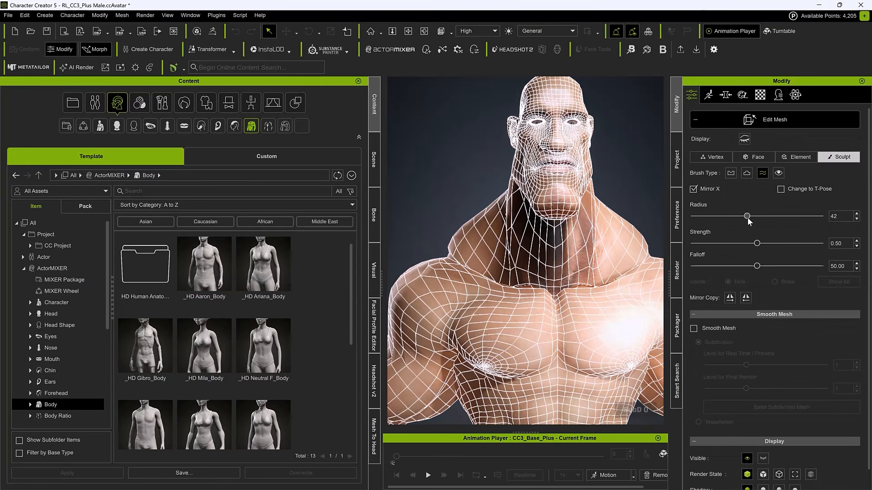
Smooth the transition between neck and shoulders with Mirror X, using radius 76 and strength 0.50
{"action": "mouse_move", "coordinate": [484, 217]}
{"action": "left_mouse_down"}
{"action": "mouse_move", "coordinate": [476, 236]}
{"action": "mouse_move", "coordinate": [488, 220]}
{"action": "mouse_move", "coordinate": [503, 279]}
{"action": "mouse_move", "coordinate": [527, 254]}
{"action": "left_mouse_up"}
{"action": "scroll", "coordinate": [490, 286], "scroll_direction": "up", "scroll_amount": 3}
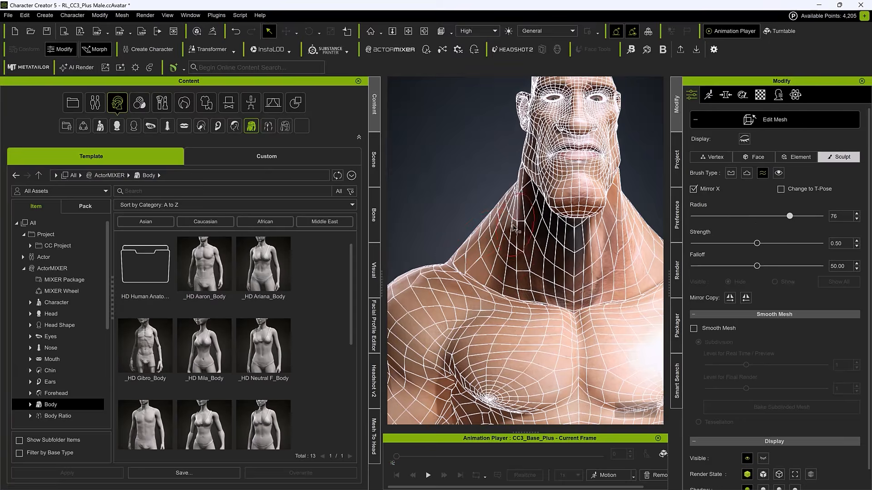
{"action": "right_click_drag", "start_coordinate": [491, 231], "coordinate": [527, 207], "text": "alt"}
{"action": "mouse_move", "coordinate": [526, 206]}
{"action": "left_mouse_down"}
{"action": "mouse_move", "coordinate": [469, 261]}
{"action": "mouse_move", "coordinate": [511, 220]}
{"action": "mouse_move", "coordinate": [528, 229]}
{"action": "mouse_move", "coordinate": [510, 258]}
{"action": "left_mouse_up"}
Sculpt the upper back beside the neck with the raising brush, increasing its intensity to 0.72
{"action": "mouse_move", "coordinate": [513, 257]}
{"action": "right_mouse_down", "text": "alt"}
{"action": "mouse_move", "coordinate": [728, 301]}
{"action": "mouse_move", "coordinate": [753, 204]}
{"action": "right_mouse_up", "text": "alt"}
{"action": "left_click", "coordinate": [747, 173]}
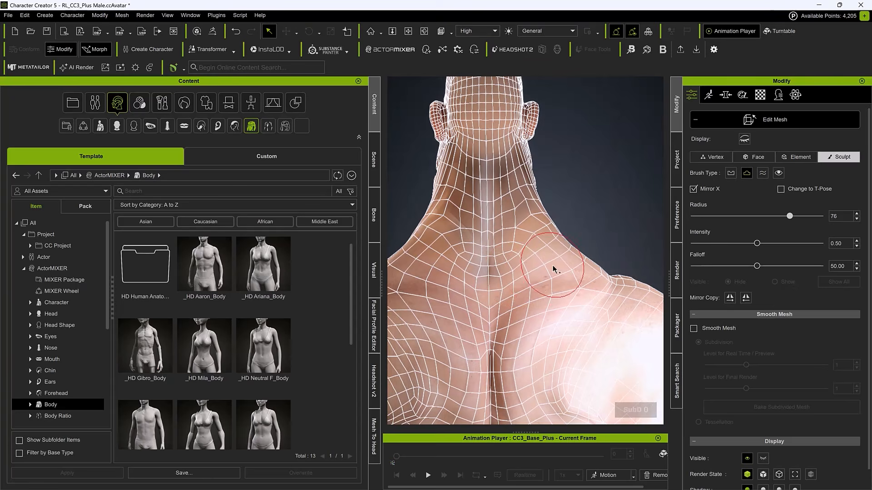
{"action": "left_click_drag", "start_coordinate": [554, 269], "coordinate": [539, 286]}
{"action": "left_click_drag", "start_coordinate": [785, 244], "coordinate": [787, 244]}
{"action": "left_click_drag", "start_coordinate": [582, 260], "coordinate": [537, 280]}
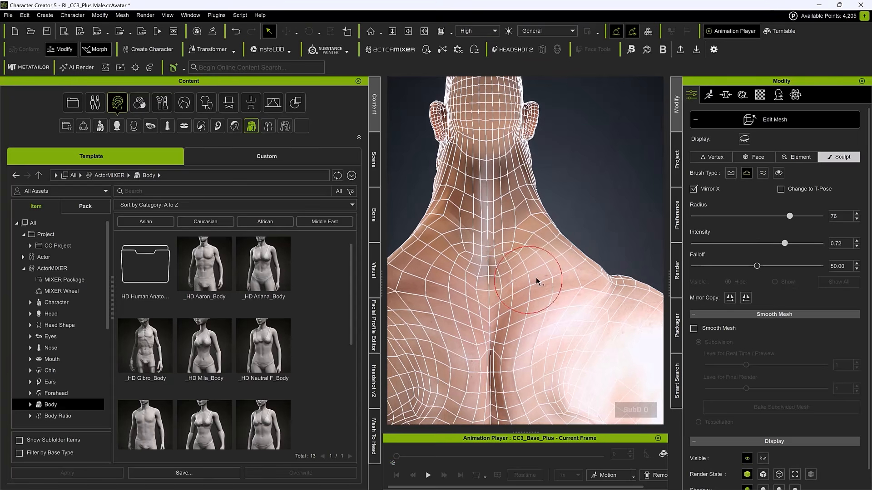
{"action": "right_click_drag", "start_coordinate": [649, 241], "coordinate": [488, 241], "text": "alt"}
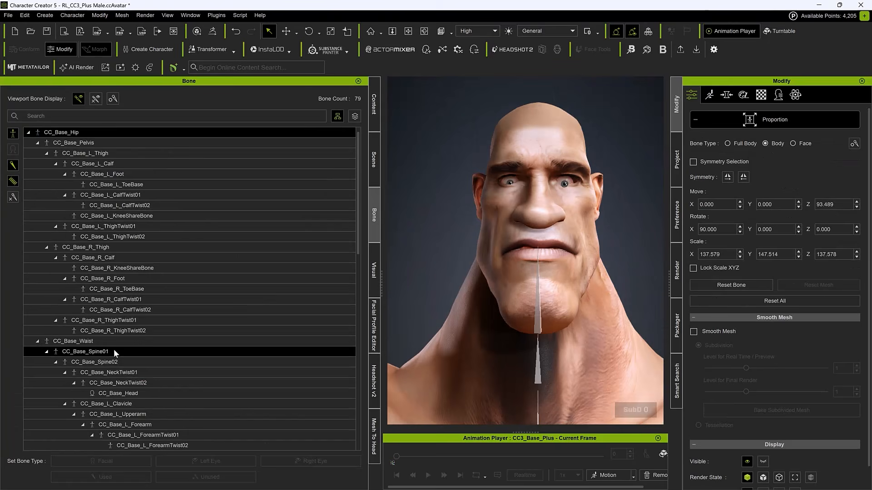
Centre the Spine01 and Spine02 bones by zeroing their Move X and Rotate Z values
{"action": "scroll", "coordinate": [113, 353], "scroll_direction": "down", "scroll_amount": 1}
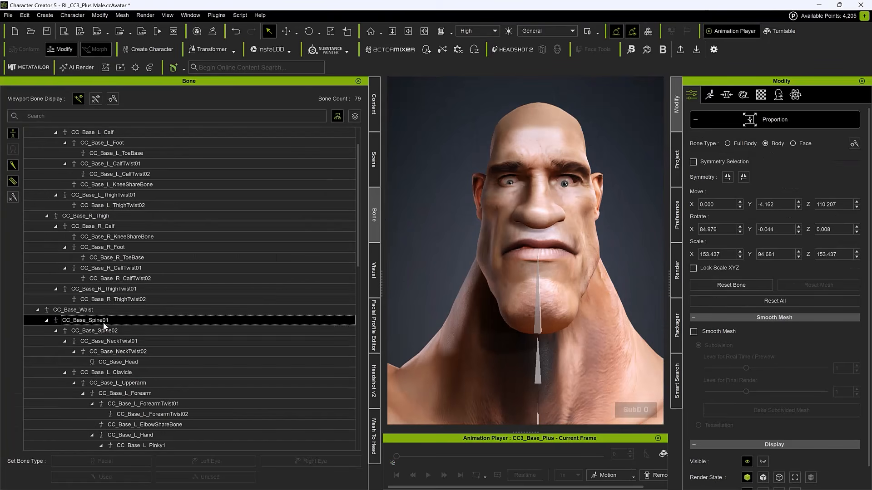
{"action": "left_click", "coordinate": [100, 330]}
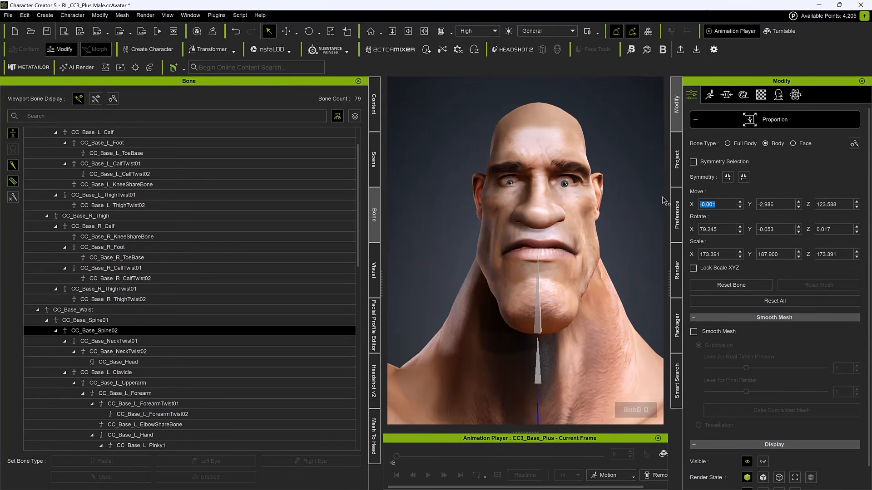
{"action": "left_click", "coordinate": [91, 322]}
{"action": "left_click_drag", "start_coordinate": [832, 229], "coordinate": [823, 229]}
Set Move X and Rotate Z to 0 on the NeckTwist01, NeckTwist02 and Head bones
{"action": "left_click", "coordinate": [136, 341]}
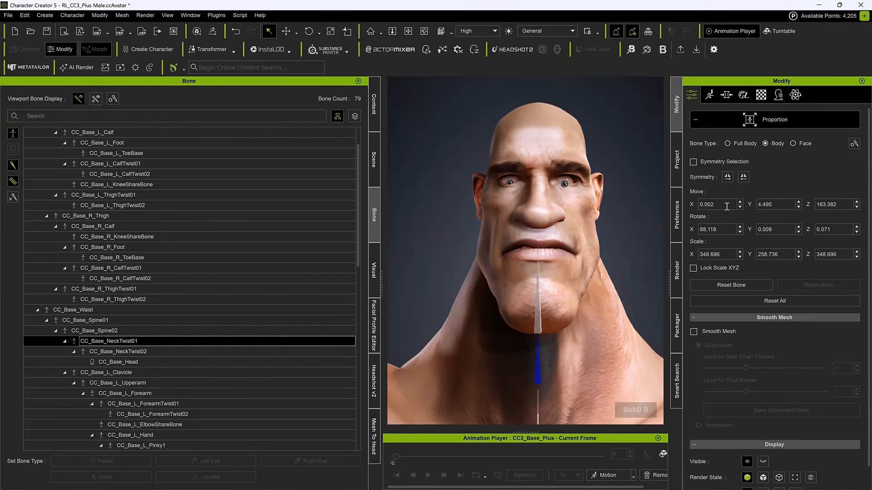
{"action": "double_click", "coordinate": [707, 204]}
{"action": "type", "text": "0"}
{"action": "left_click", "coordinate": [179, 352]}
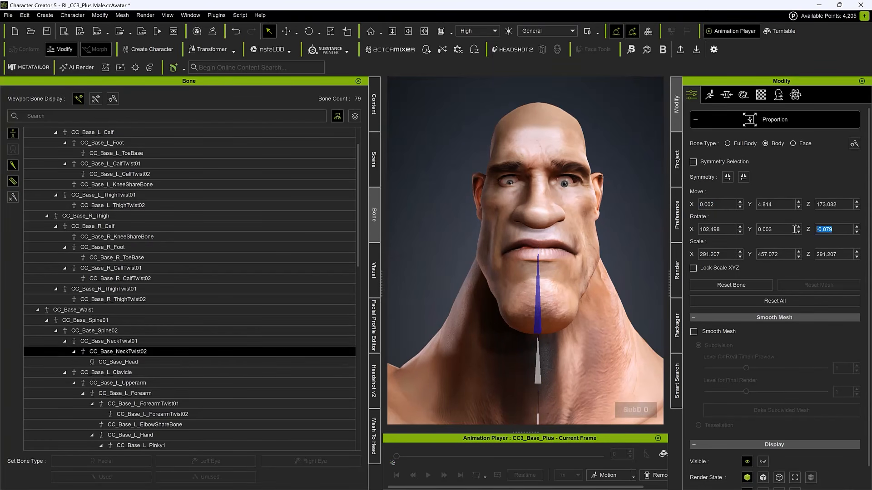
{"action": "left_click", "coordinate": [254, 362]}
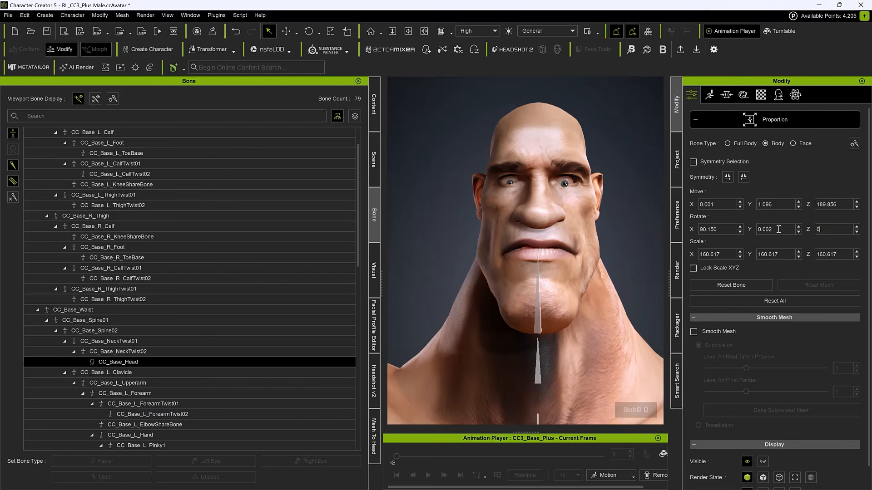
{"action": "left_click", "coordinate": [727, 178]}
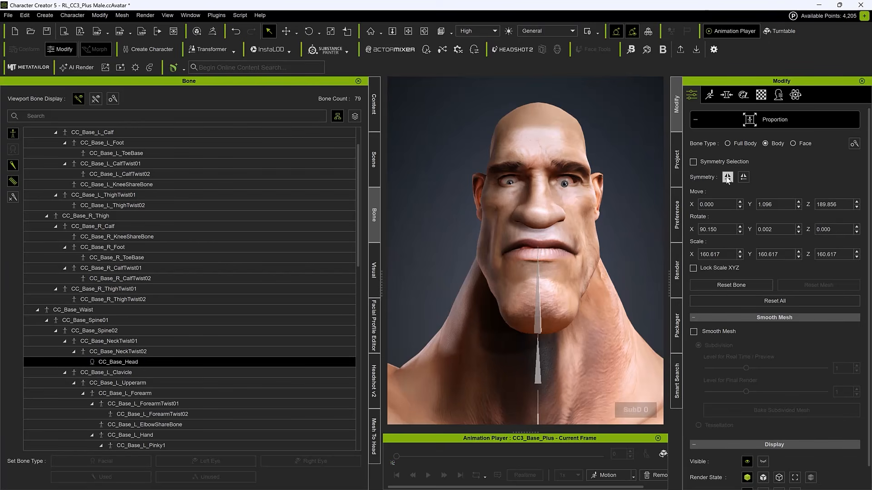
Switch to the Face bones and centre JawRoot, Tongue01 and Teeth02 with Move X 0 and Rotate Z -90
{"action": "left_click", "coordinate": [793, 144]}
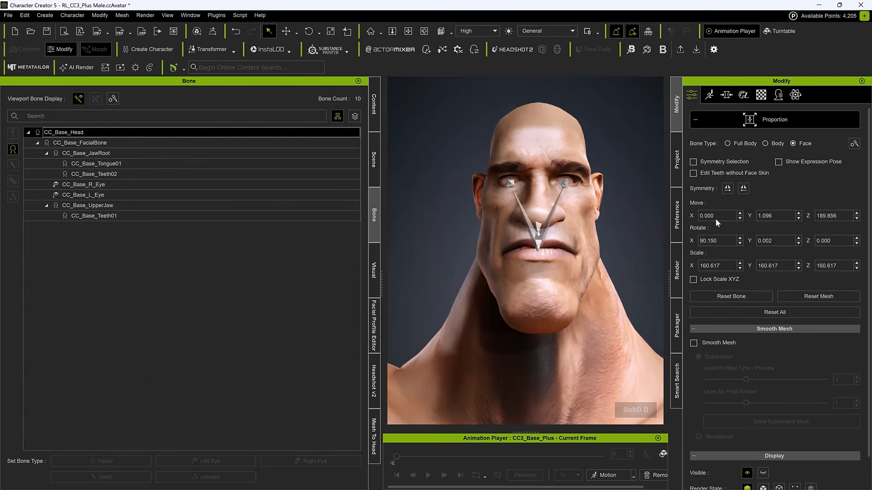
{"action": "left_click", "coordinate": [551, 177]}
{"action": "key", "text": "Down"}
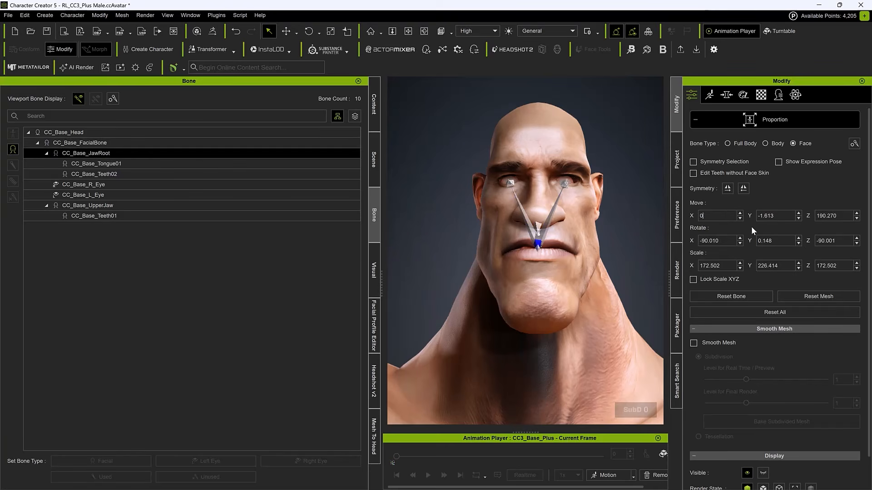
{"action": "key", "text": "Down"}
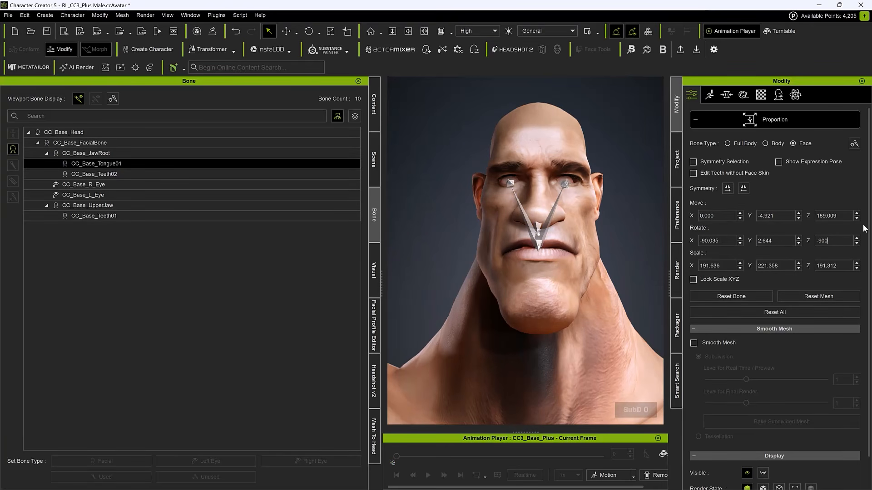
{"action": "key", "text": "Down"}
{"action": "double_click", "coordinate": [820, 241]}
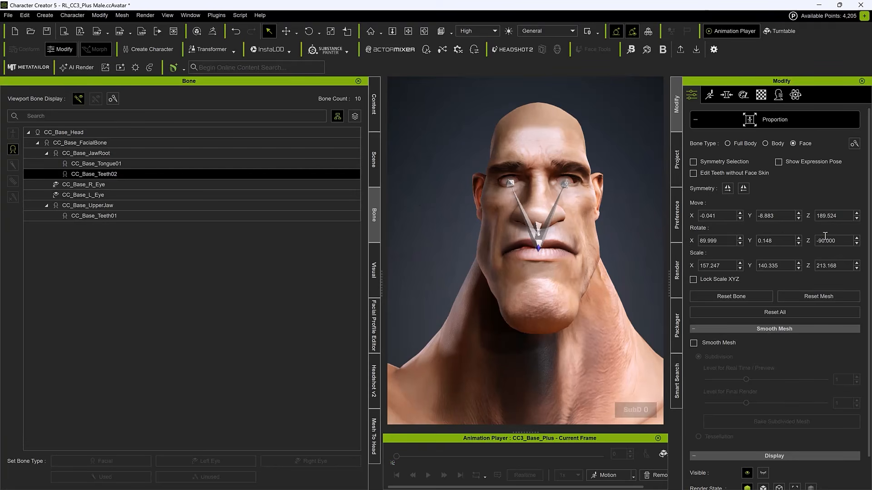
{"action": "double_click", "coordinate": [720, 216]}
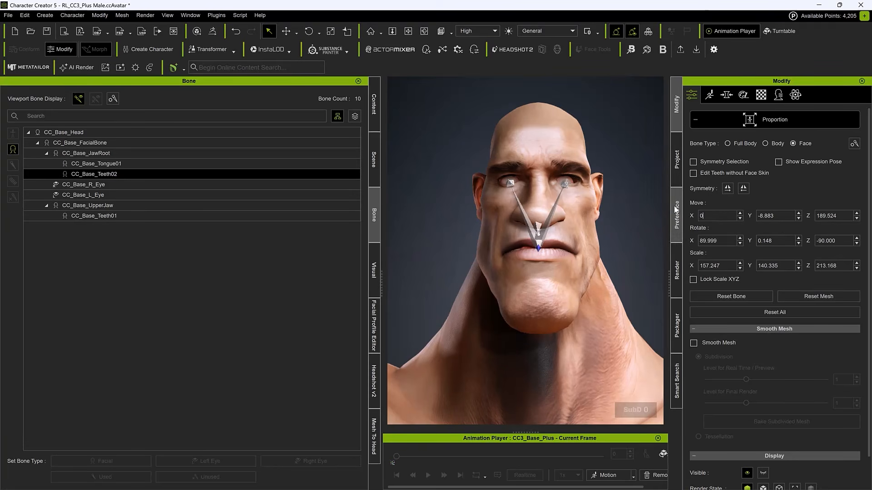
Enable Symmetry Selection and raise the eye bones to Move Z 201.709
{"action": "left_click", "coordinate": [128, 185]}
{"action": "left_click", "coordinate": [286, 30]}
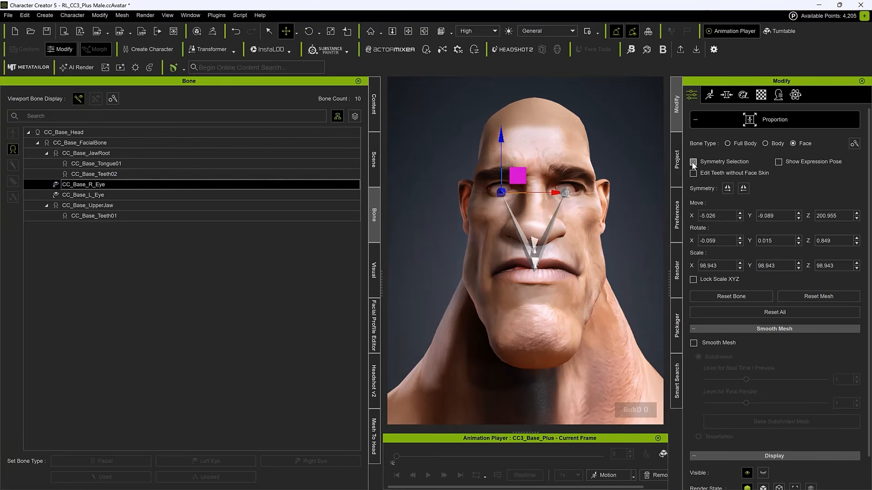
{"action": "left_click", "coordinate": [693, 163]}
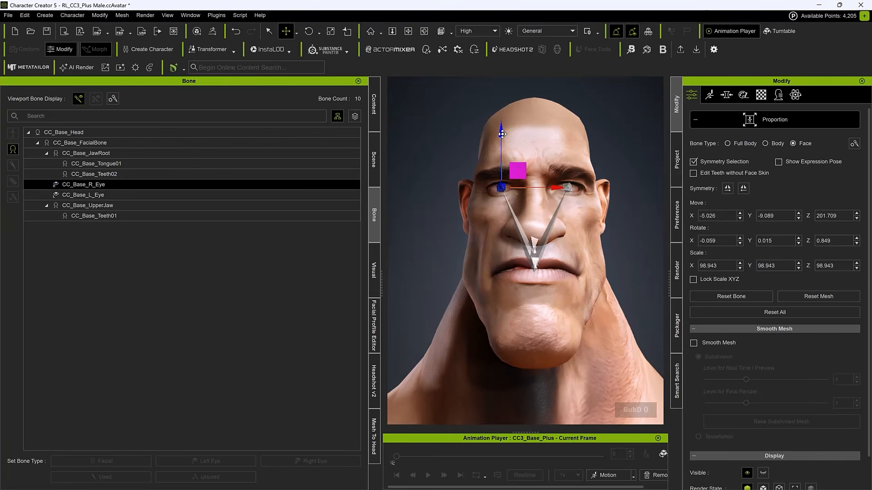
Centre the UpperJaw and Teeth01 bones with Move X 0 and Rotate Z -90
{"action": "left_click", "coordinate": [154, 203]}
{"action": "double_click", "coordinate": [705, 215]}
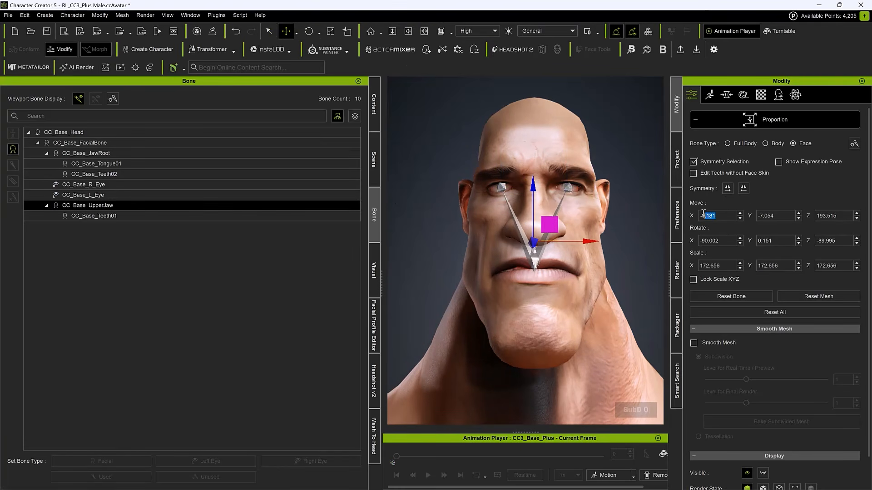
{"action": "key", "text": "Return"}
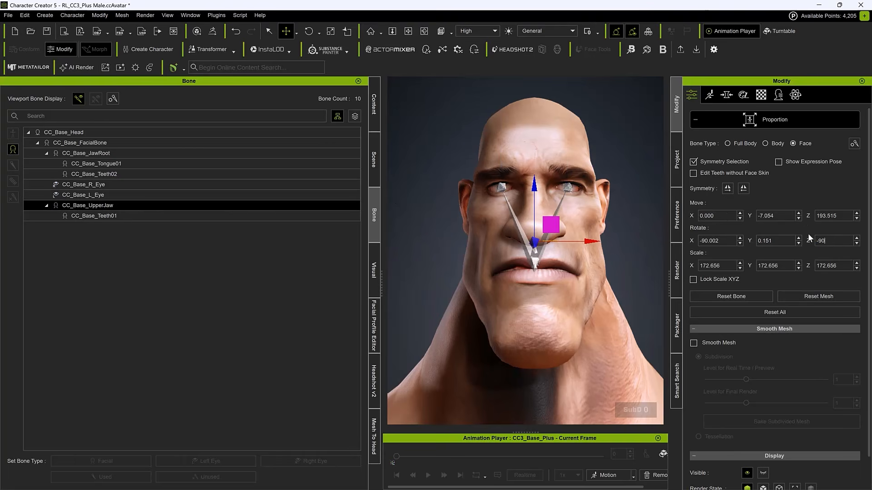
{"action": "left_click", "coordinate": [153, 216]}
{"action": "double_click", "coordinate": [706, 215]}
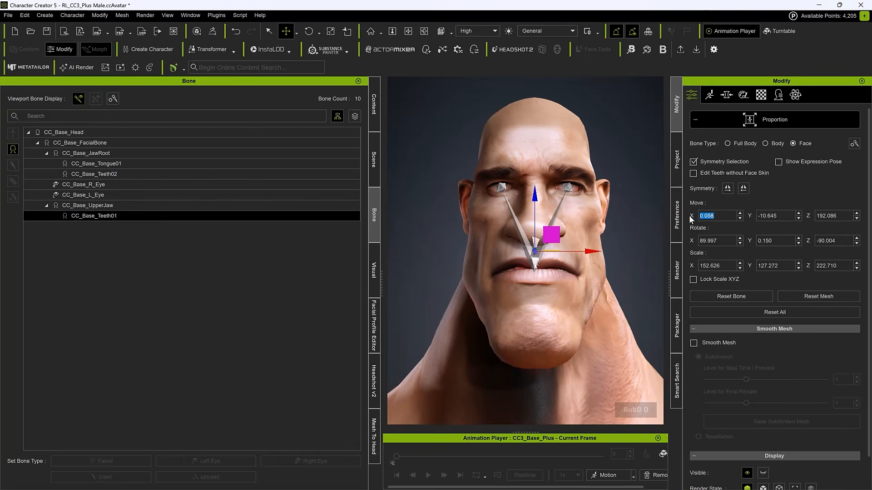
{"action": "type", "text": "0"}
{"action": "double_click", "coordinate": [830, 241]}
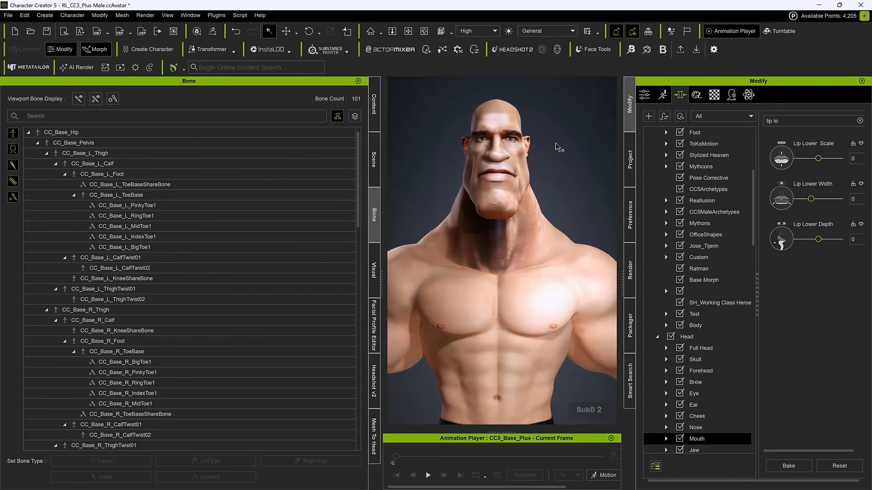
Open the head material's Base Color texture for editing in Krita
{"action": "left_click", "coordinate": [714, 95]}
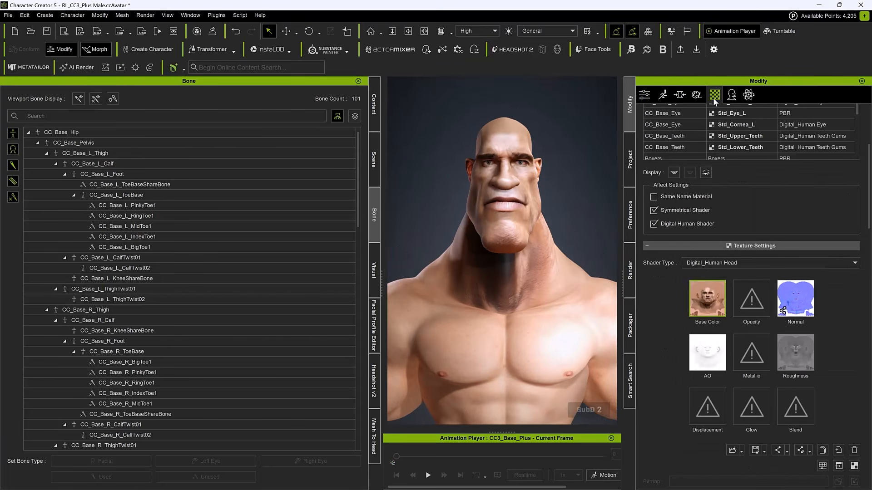
{"action": "right_click", "coordinate": [701, 280]}
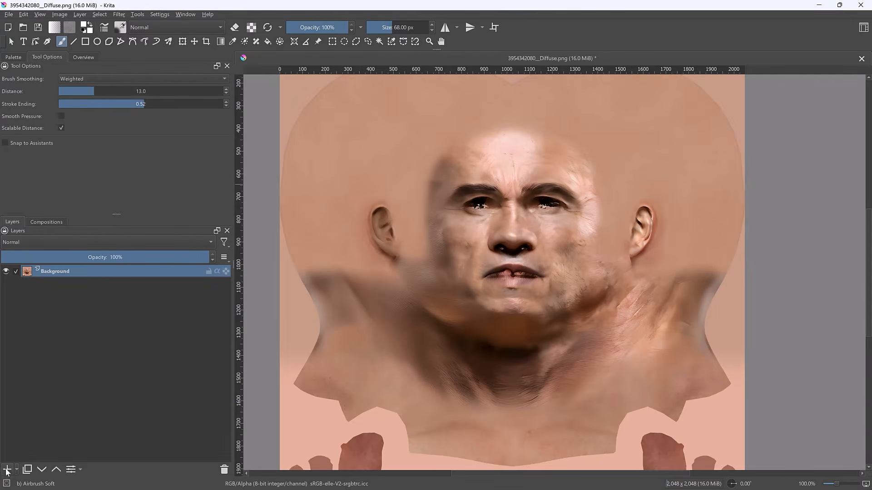
Add a paint layer and turn on horizontal mirroring with the mirror line at the canvas centre
{"action": "left_click", "coordinate": [7, 469]}
{"action": "left_click", "coordinate": [445, 27]}
{"action": "left_click", "coordinate": [457, 27]}
{"action": "left_click", "coordinate": [460, 53]}
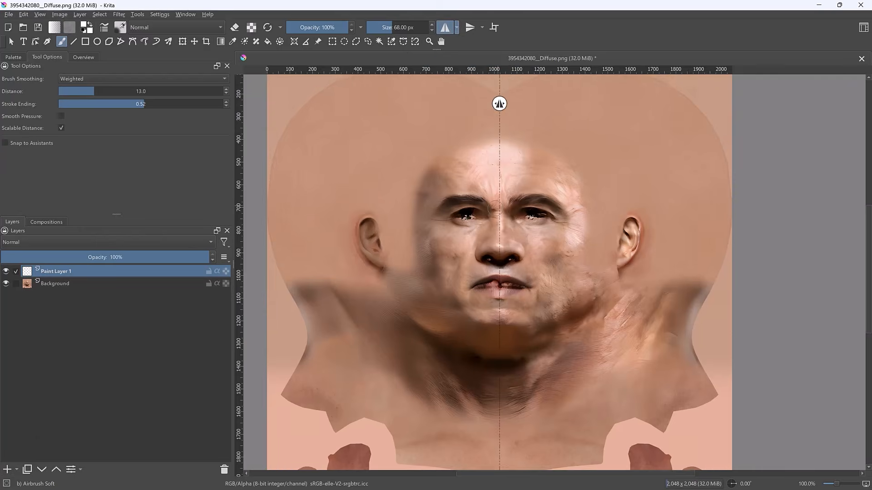
Sample the forehead skin tone and paint it with a larger brush over the forehead and the sides of the face
{"action": "key", "text": "plus"}
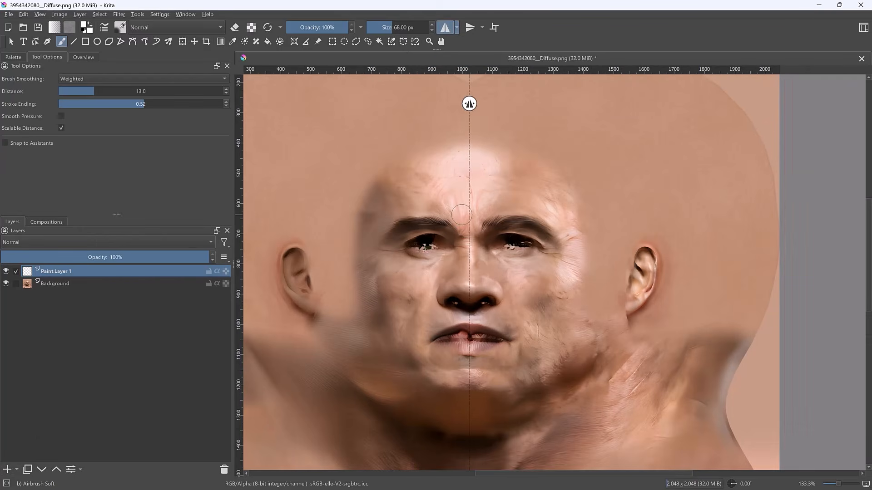
{"action": "left_click", "coordinate": [425, 178], "text": "ctrl"}
{"action": "key", "text": "bracketright"}
{"action": "key", "text": "bracketright"}
{"action": "key", "text": "bracketright"}
{"action": "key", "text": "bracketright"}
{"action": "key", "text": "bracketright"}
{"action": "key", "text": "bracketright"}
{"action": "key", "text": "bracketright"}
{"action": "key", "text": "bracketright"}
{"action": "key", "text": "bracketright"}
{"action": "key", "text": "bracketright"}
{"action": "mouse_move", "coordinate": [419, 157]}
{"action": "left_mouse_down"}
{"action": "mouse_move", "coordinate": [445, 186]}
{"action": "mouse_move", "coordinate": [404, 182]}
{"action": "mouse_move", "coordinate": [372, 214]}
{"action": "mouse_move", "coordinate": [336, 345]}
{"action": "mouse_move", "coordinate": [432, 418]}
{"action": "left_mouse_up"}
Enlarge the brush to 201 px and paint sampled skin tones over the dark shading along the jaw and neck sides
{"action": "scroll", "coordinate": [436, 386], "scroll_direction": "down", "scroll_amount": 3}
{"action": "key", "text": "bracketright"}
{"action": "key", "text": "bracketright"}
{"action": "key", "text": "bracketright"}
{"action": "key", "text": "bracketright"}
{"action": "key", "text": "bracketright"}
{"action": "key", "text": "bracketright"}
{"action": "key", "text": "bracketright"}
{"action": "key", "text": "bracketright"}
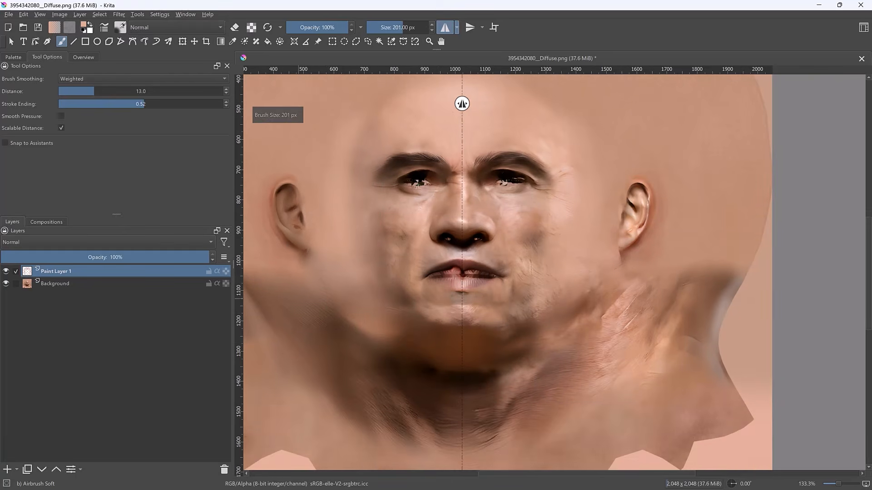
{"action": "left_click", "coordinate": [305, 314], "text": "ctrl"}
{"action": "left_click_drag", "start_coordinate": [320, 322], "coordinate": [376, 362]}
{"action": "left_click", "coordinate": [340, 264], "text": "ctrl"}
{"action": "mouse_move", "coordinate": [338, 327]}
{"action": "left_mouse_down"}
{"action": "mouse_move", "coordinate": [359, 372]}
{"action": "mouse_move", "coordinate": [423, 376]}
{"action": "mouse_move", "coordinate": [375, 411]}
{"action": "mouse_move", "coordinate": [281, 321]}
{"action": "left_mouse_up"}
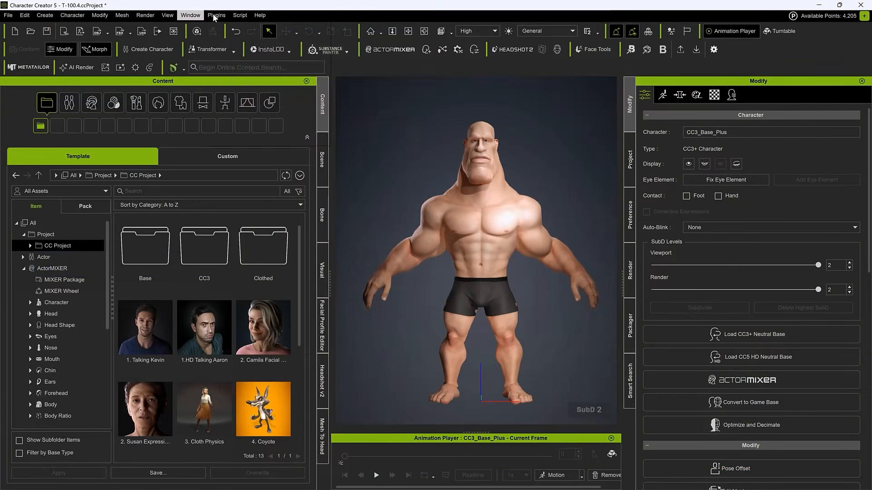
Send the character from Character Creator to Blender for morph editing with Go-B (Morph)
{"action": "left_click", "coordinate": [211, 16]}
{"action": "mouse_move", "coordinate": [245, 116]}
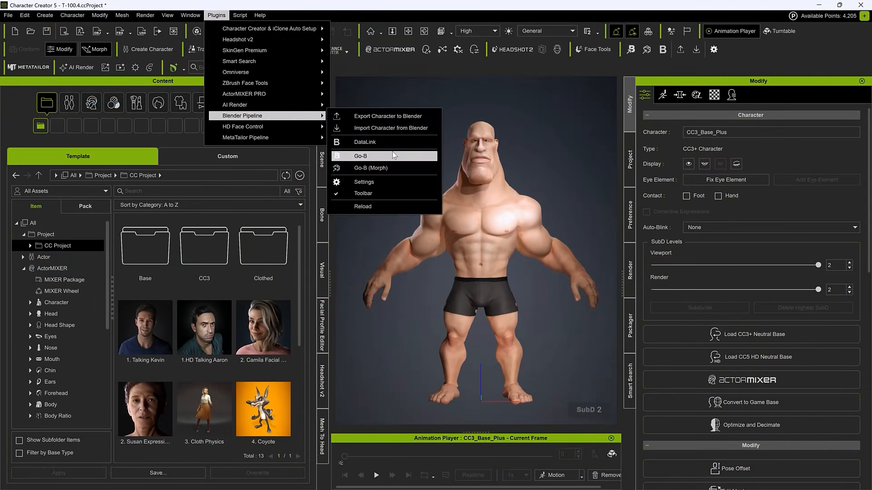
{"action": "left_click", "coordinate": [392, 151]}
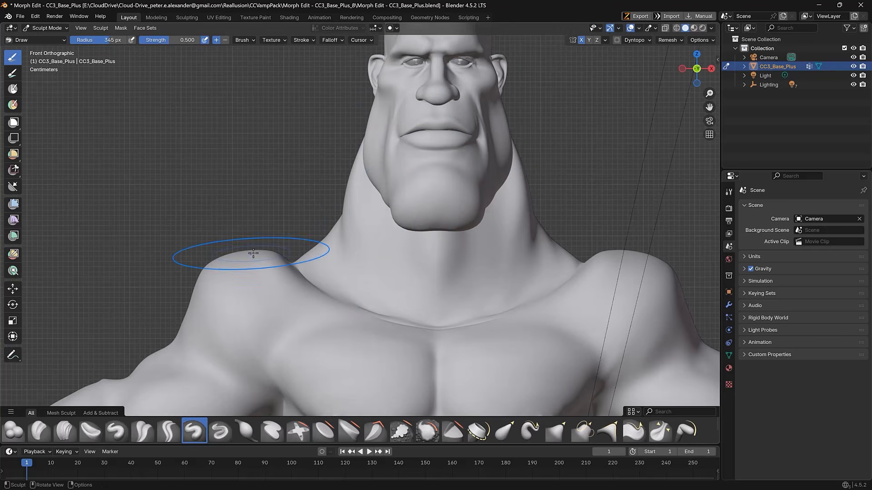
Reshape the shoulders wider and rounder with the Grab brush, starting at radius 500 px and strength 0.400
{"action": "key", "text": "g"}
{"action": "key", "text": "t"}
{"action": "mouse_move", "coordinate": [297, 261]}
{"action": "left_mouse_down"}
{"action": "mouse_move", "coordinate": [292, 247]}
{"action": "mouse_move", "coordinate": [287, 252]}
{"action": "left_mouse_up"}
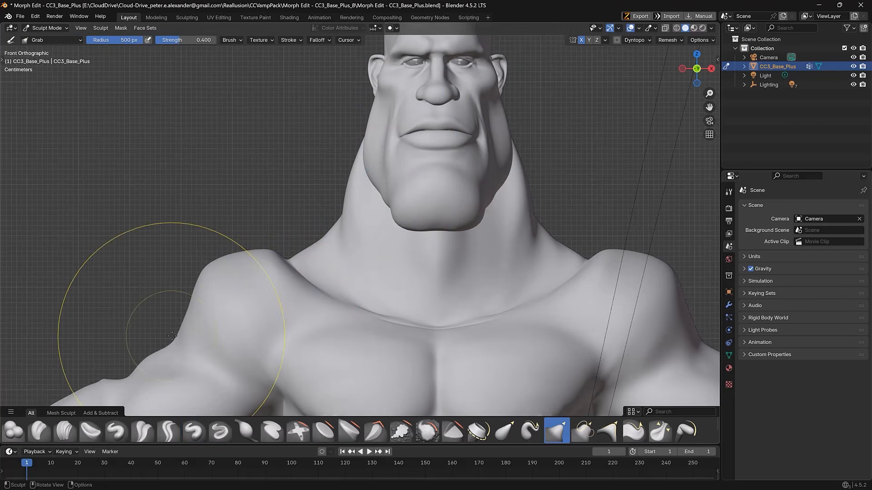
{"action": "left_click_drag", "start_coordinate": [182, 325], "coordinate": [160, 320]}
{"action": "left_click_drag", "start_coordinate": [204, 274], "coordinate": [207, 286]}
{"action": "left_click_drag", "start_coordinate": [255, 261], "coordinate": [256, 270]}
{"action": "key", "text": "bracketleft"}
{"action": "left_click_drag", "start_coordinate": [207, 282], "coordinate": [198, 275]}
{"action": "key", "text": "bracketleft"}
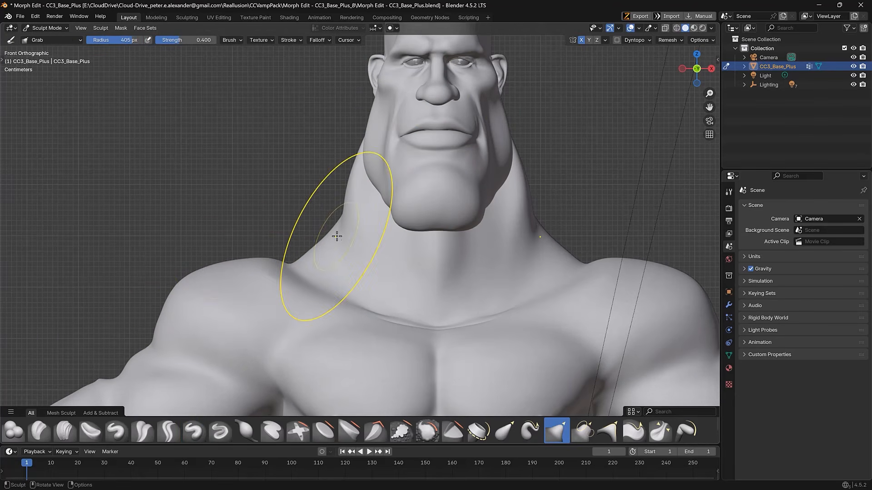
Reshape the back of the neck in side view with the Grab brush at radius 500 px
{"action": "key", "text": "bracketright"}
{"action": "key", "text": "bracketright"}
{"action": "mouse_move", "coordinate": [205, 214]}
{"action": "middle_mouse_down"}
{"action": "mouse_move", "coordinate": [199, 255]}
{"action": "mouse_move", "coordinate": [279, 216]}
{"action": "middle_mouse_up"}
{"action": "left_click_drag", "start_coordinate": [278, 217], "coordinate": [293, 218]}
{"action": "middle_click_drag", "start_coordinate": [366, 89], "coordinate": [368, 149], "text": "ctrl"}
{"action": "key", "text": "KP_1"}
{"action": "mouse_move", "coordinate": [354, 254]}
{"action": "middle_mouse_down", "text": "ctrl"}
{"action": "mouse_move", "coordinate": [330, 202]}
{"action": "mouse_move", "coordinate": [243, 253]}
{"action": "middle_mouse_up", "text": "ctrl"}
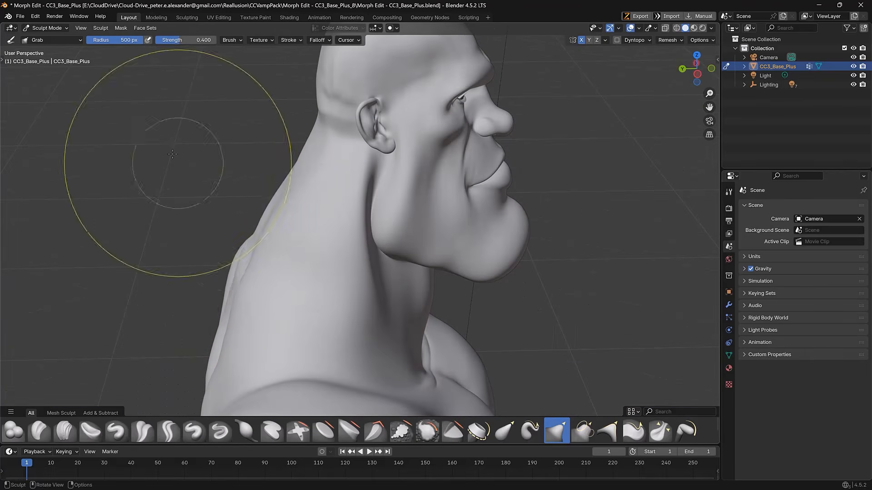
{"action": "left_click_drag", "start_coordinate": [301, 198], "coordinate": [303, 160]}
Smooth the back of the neck and the upper back
{"action": "left_click_drag", "start_coordinate": [263, 200], "coordinate": [191, 293], "text": "shift"}
{"action": "middle_click_drag", "start_coordinate": [191, 293], "coordinate": [203, 334]}
{"action": "mouse_move", "coordinate": [202, 337]}
{"action": "left_mouse_down", "text": "shift"}
{"action": "mouse_move", "coordinate": [206, 367]}
{"action": "mouse_move", "coordinate": [200, 313]}
{"action": "left_mouse_up", "text": "shift"}
{"action": "scroll", "coordinate": [400, 309], "scroll_direction": "down", "scroll_amount": 3}
{"action": "key", "text": "KP_1"}
Reduce the Grab brush radius and pull the junction between neck and shoulder up along the neck
{"action": "middle_click_drag", "start_coordinate": [292, 236], "coordinate": [305, 230]}
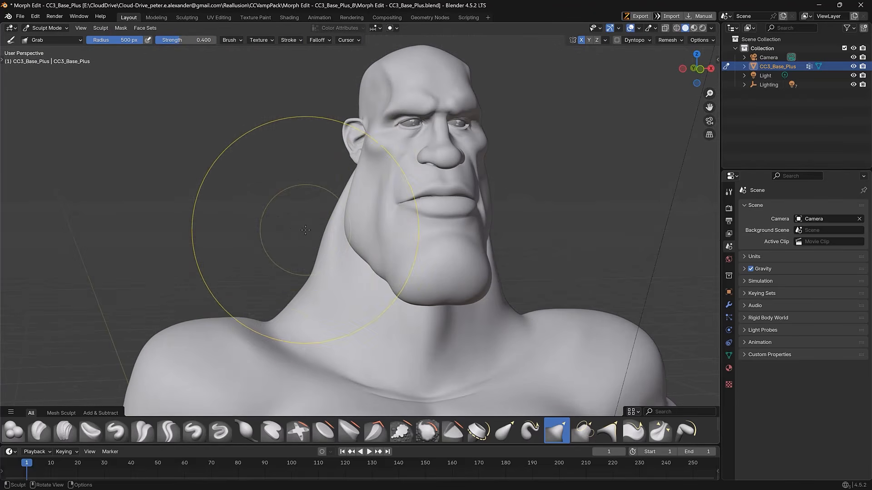
{"action": "key", "text": "bracketleft"}
{"action": "key", "text": "bracketleft"}
{"action": "key", "text": "bracketleft"}
{"action": "key", "text": "bracketleft"}
{"action": "key", "text": "bracketleft"}
{"action": "key", "text": "bracketleft"}
{"action": "key", "text": "bracketleft"}
{"action": "key", "text": "bracketleft"}
{"action": "key", "text": "bracketleft"}
{"action": "key", "text": "bracketleft"}
{"action": "key", "text": "bracketleft"}
{"action": "left_click_drag", "start_coordinate": [268, 327], "coordinate": [293, 286]}
Readjust the Grab brush radius and pull the side contour of the neck outward
{"action": "key", "text": "bracketright"}
{"action": "key", "text": "bracketright"}
{"action": "key", "text": "bracketright"}
{"action": "key", "text": "bracketright"}
{"action": "key", "text": "bracketright"}
{"action": "key", "text": "bracketright"}
{"action": "key", "text": "bracketright"}
{"action": "key", "text": "bracketright"}
{"action": "key", "text": "bracketright"}
{"action": "key", "text": "bracketright"}
{"action": "key", "text": "bracketright"}
{"action": "key", "text": "bracketright"}
{"action": "key", "text": "bracketleft"}
{"action": "key", "text": "bracketleft"}
{"action": "key", "text": "bracketleft"}
{"action": "key", "text": "bracketleft"}
{"action": "key", "text": "bracketleft"}
{"action": "key", "text": "bracketleft"}
{"action": "key", "text": "bracketleft"}
{"action": "key", "text": "bracketleft"}
{"action": "key", "text": "bracketleft"}
{"action": "key", "text": "bracketleft"}
{"action": "key", "text": "bracketleft"}
{"action": "left_click_drag", "start_coordinate": [320, 245], "coordinate": [310, 240]}
Set the Grab brush radius to 264 px and push the side of the neck slightly inward in front view
{"action": "middle_click_drag", "start_coordinate": [313, 309], "coordinate": [399, 335]}
{"action": "key", "text": "bracketright"}
{"action": "key", "text": "bracketright"}
{"action": "key", "text": "bracketright"}
{"action": "key", "text": "bracketright"}
{"action": "key", "text": "bracketright"}
{"action": "key", "text": "bracketright"}
{"action": "key", "text": "bracketright"}
{"action": "key", "text": "bracketright"}
{"action": "key", "text": "bracketright"}
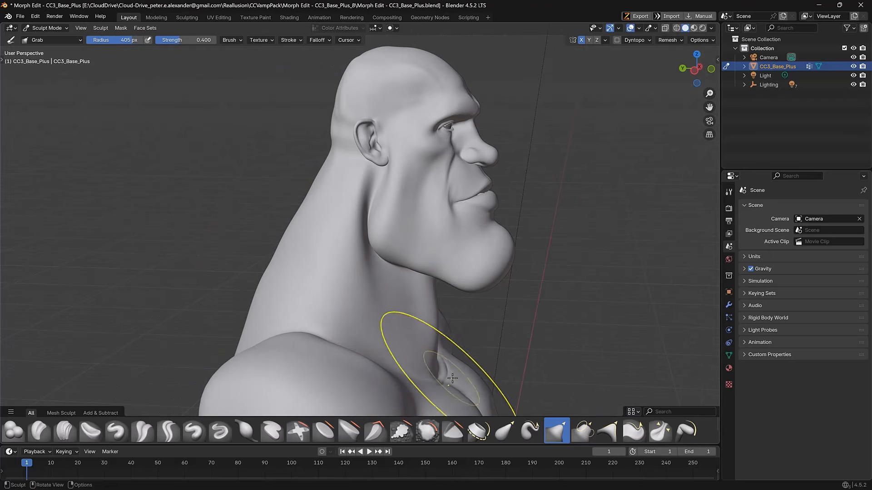
{"action": "scroll", "coordinate": [466, 356], "scroll_direction": "down", "scroll_amount": 8}
{"action": "key", "text": "KP_1"}
{"action": "scroll", "coordinate": [409, 273], "scroll_direction": "up", "scroll_amount": 7}
{"action": "key", "text": "bracketleft"}
{"action": "key", "text": "bracketleft"}
{"action": "key", "text": "bracketleft"}
{"action": "key", "text": "bracketleft"}
{"action": "left_click_drag", "start_coordinate": [370, 268], "coordinate": [383, 261]}
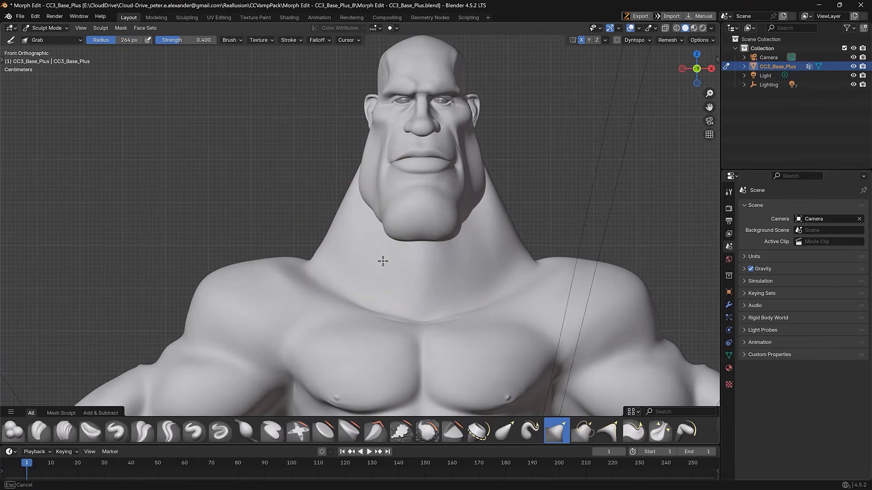
Enlarge the Grab brush and pull the top of the shoulder and the outer upper arm slightly up and outward
{"action": "key", "text": "bracketright"}
{"action": "key", "text": "bracketright"}
{"action": "key", "text": "bracketright"}
{"action": "key", "text": "bracketright"}
{"action": "key", "text": "bracketright"}
{"action": "key", "text": "bracketright"}
{"action": "key", "text": "bracketright"}
{"action": "left_click_drag", "start_coordinate": [244, 282], "coordinate": [240, 274]}
{"action": "left_click_drag", "start_coordinate": [175, 339], "coordinate": [166, 331]}
Pull the side contour of the neck inward from front and angled views, adjusting the Grab brush radius
{"action": "scroll", "coordinate": [328, 266], "scroll_direction": "up", "scroll_amount": 4}
{"action": "mouse_move", "coordinate": [375, 94]}
{"action": "middle_mouse_down", "text": "shift"}
{"action": "mouse_move", "coordinate": [328, 267]}
{"action": "mouse_move", "coordinate": [317, 274]}
{"action": "middle_mouse_up", "text": "shift"}
{"action": "left_click_drag", "start_coordinate": [323, 230], "coordinate": [341, 229]}
{"action": "key", "text": "bracketleft"}
{"action": "key", "text": "bracketleft"}
{"action": "left_click_drag", "start_coordinate": [298, 372], "coordinate": [308, 370]}
{"action": "mouse_move", "coordinate": [257, 214]}
{"action": "middle_mouse_down"}
{"action": "mouse_move", "coordinate": [266, 221]}
{"action": "mouse_move", "coordinate": [357, 184]}
{"action": "mouse_move", "coordinate": [362, 189]}
{"action": "middle_mouse_up"}
{"action": "key", "text": "bracketright"}
{"action": "key", "text": "bracketright"}
{"action": "left_click_drag", "start_coordinate": [299, 286], "coordinate": [316, 282]}
Pull the side of the neck up and outward at a brush radius of 500 px, and nudge the area beside the jaw
{"action": "scroll", "coordinate": [318, 281], "scroll_direction": "down", "scroll_amount": 8}
{"action": "middle_click_drag", "start_coordinate": [414, 364], "coordinate": [325, 359]}
{"action": "scroll", "coordinate": [327, 354], "scroll_direction": "up", "scroll_amount": 7}
{"action": "middle_click_drag", "start_coordinate": [338, 359], "coordinate": [333, 243], "text": "shift"}
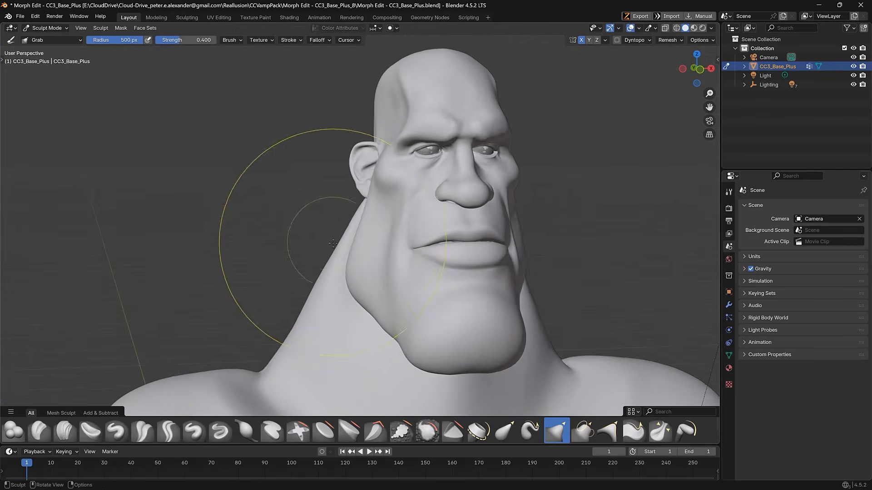
{"action": "left_click_drag", "start_coordinate": [313, 291], "coordinate": [301, 278]}
{"action": "middle_click_drag", "start_coordinate": [333, 249], "coordinate": [361, 288]}
{"action": "left_click_drag", "start_coordinate": [362, 288], "coordinate": [368, 286]}
Reduce the Grab brush radius to 234 px and pull the front of the lower neck down toward the chest
{"action": "scroll", "coordinate": [377, 254], "scroll_direction": "down", "scroll_amount": 5}
{"action": "key", "text": "bracketleft"}
{"action": "key", "text": "bracketleft"}
{"action": "key", "text": "bracketleft"}
{"action": "key", "text": "bracketleft"}
{"action": "key", "text": "bracketleft"}
{"action": "key", "text": "bracketleft"}
{"action": "key", "text": "bracketleft"}
{"action": "key", "text": "KP_1"}
{"action": "scroll", "coordinate": [379, 273], "scroll_direction": "up", "scroll_amount": 2}
{"action": "middle_click_drag", "start_coordinate": [379, 295], "coordinate": [374, 205], "text": "shift"}
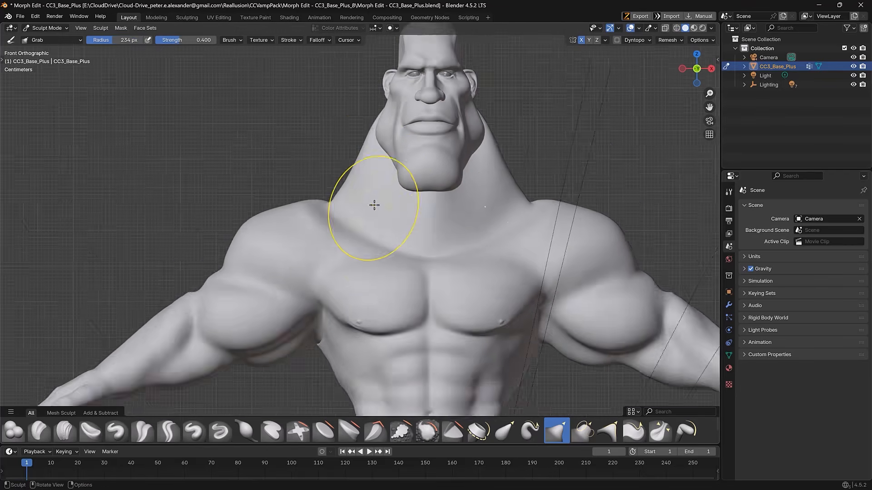
{"action": "scroll", "coordinate": [374, 206], "scroll_direction": "down", "scroll_amount": 3}
{"action": "mouse_move", "coordinate": [370, 253]}
{"action": "left_mouse_down"}
{"action": "mouse_move", "coordinate": [369, 230]}
{"action": "mouse_move", "coordinate": [389, 282]}
{"action": "left_mouse_up"}
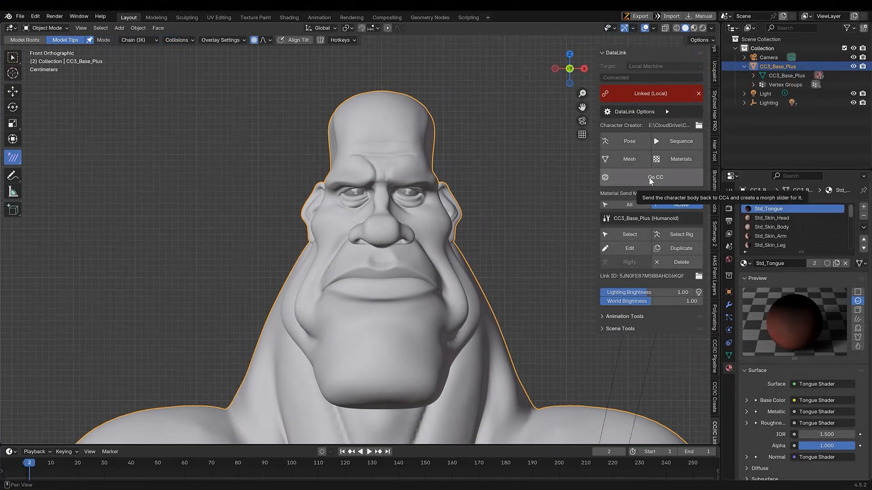
Send the sculpted body back to Character Creator and create a morph slider named ArnoldDetail01
{"action": "left_click", "coordinate": [649, 178]}
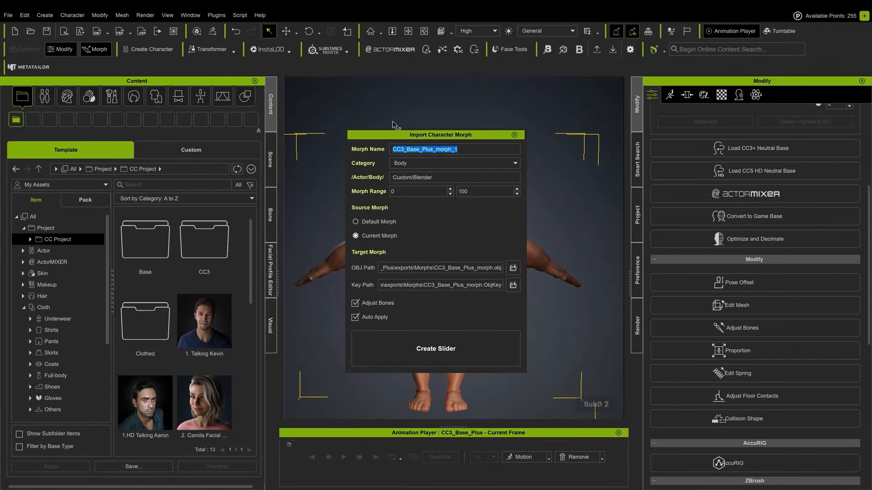
{"action": "type", "text": "ArnoldDetail01"}
{"action": "left_click", "coordinate": [435, 334]}
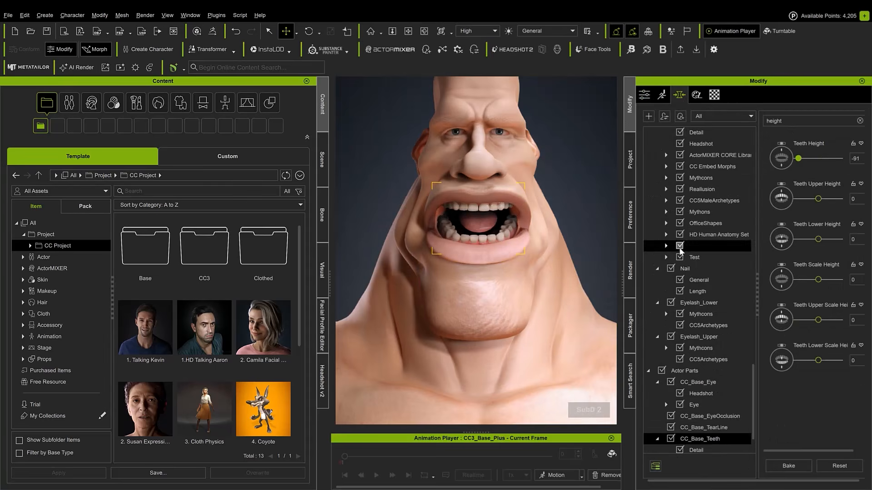
Filter the teeth morph sliders by "in", and replace that filter with "wid"
{"action": "type", "text": "in"}
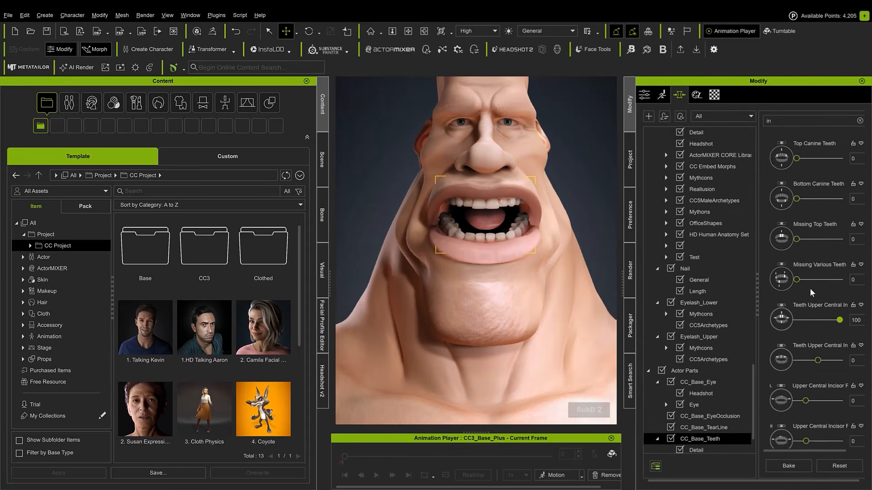
{"action": "key", "text": "BackSpace"}
{"action": "key", "text": "BackSpace"}
{"action": "type", "text": "wid"}
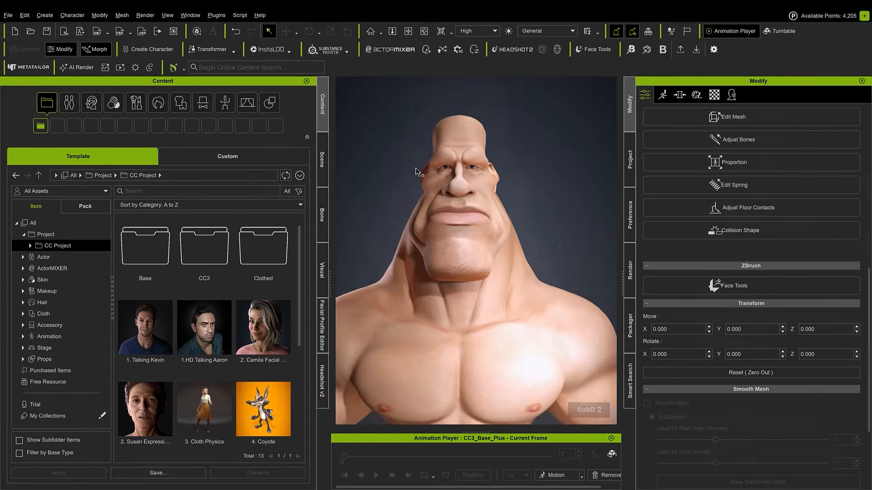
Browse the hair element library for a suitable hairstyle, including the Prime Hairstyles folder
{"action": "scroll", "coordinate": [409, 168], "scroll_direction": "down", "scroll_amount": 3}
{"action": "left_click", "coordinate": [71, 104]}
{"action": "left_click", "coordinate": [158, 103]}
{"action": "left_click", "coordinate": [74, 127]}
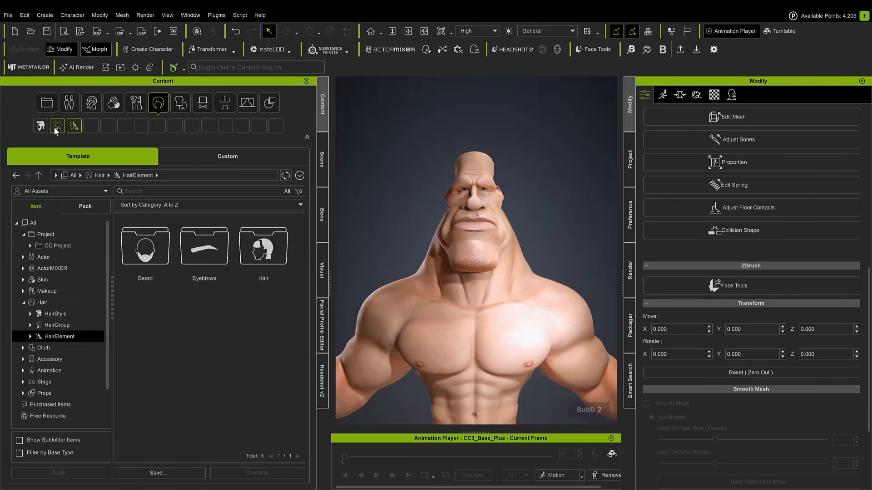
{"action": "double_click", "coordinate": [261, 254]}
{"action": "double_click", "coordinate": [150, 331]}
{"action": "left_click", "coordinate": [178, 176]}
{"action": "scroll", "coordinate": [190, 336], "scroll_direction": "down", "scroll_amount": 2}
{"action": "double_click", "coordinate": [189, 341]}
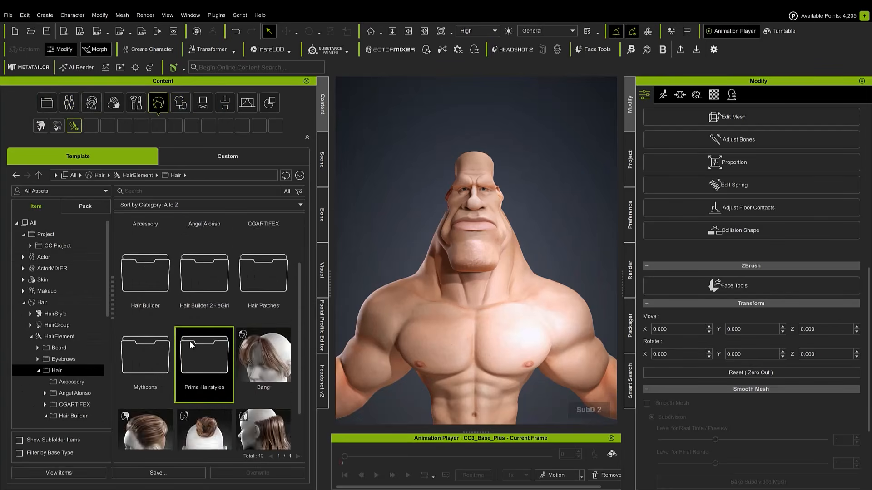
{"action": "left_click", "coordinate": [130, 175]}
{"action": "left_click", "coordinate": [99, 176]}
Apply the Comb Over Short hairstyle from the Lite Hair Male Vol. 3 hair groups
{"action": "left_click", "coordinate": [57, 126]}
{"action": "scroll", "coordinate": [209, 302], "scroll_direction": "down", "scroll_amount": 4}
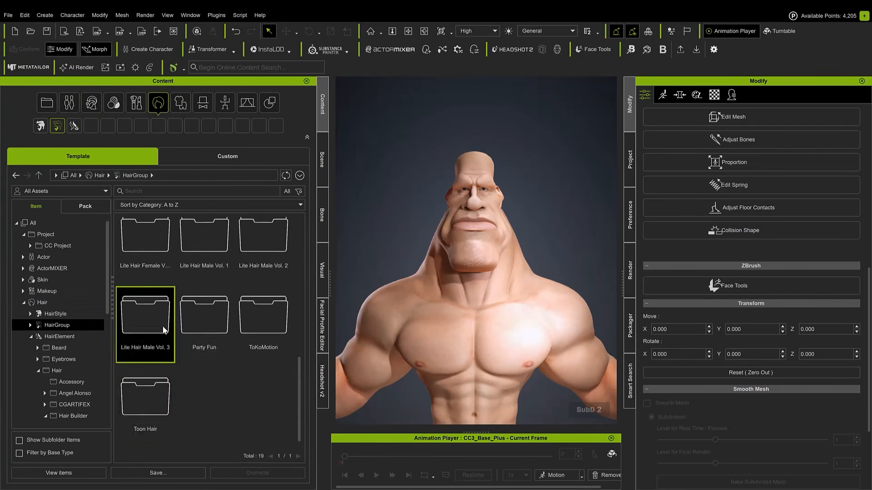
{"action": "double_click", "coordinate": [145, 318]}
{"action": "double_click", "coordinate": [146, 318]}
{"action": "right_click_drag", "start_coordinate": [554, 228], "coordinate": [545, 228]}
{"action": "scroll", "coordinate": [182, 327], "scroll_direction": "up", "scroll_amount": 3}
{"action": "double_click", "coordinate": [204, 248]}
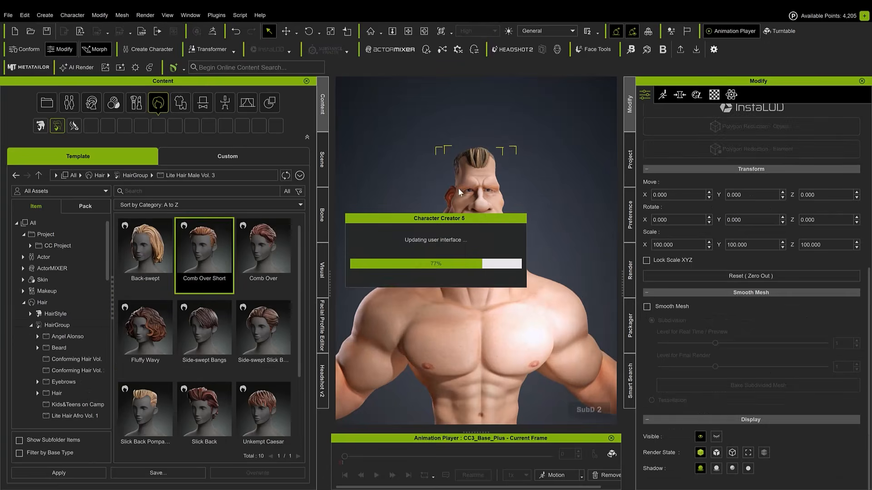
Pick the Short blowback hairstyle from another hair group folder
{"action": "left_click", "coordinate": [138, 176]}
{"action": "left_click", "coordinate": [263, 263]}
{"action": "scroll", "coordinate": [260, 302], "scroll_direction": "down", "scroll_amount": 1}
{"action": "double_click", "coordinate": [261, 303]}
{"action": "left_click", "coordinate": [202, 390]}
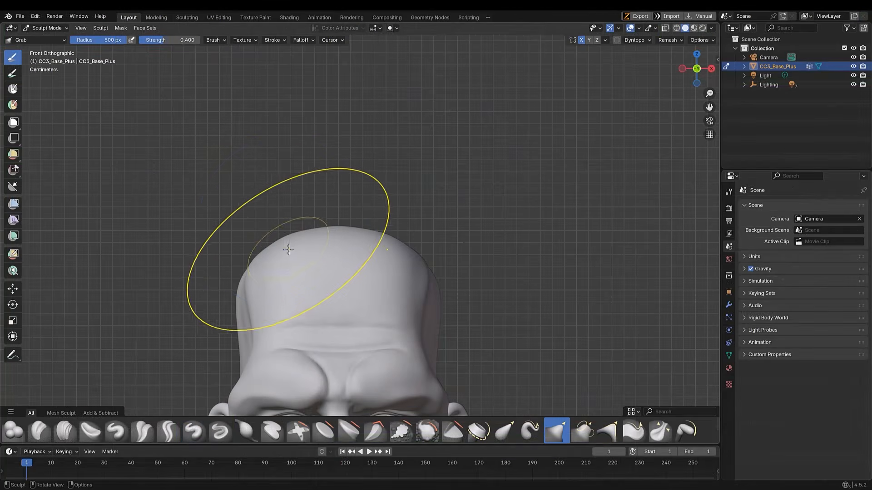
Switch to Blender and reshape the top of the skull with the Grab brush, reducing its radius to 197 px for the sides
{"action": "key", "text": "f"}
{"action": "left_click", "coordinate": [301, 346]}
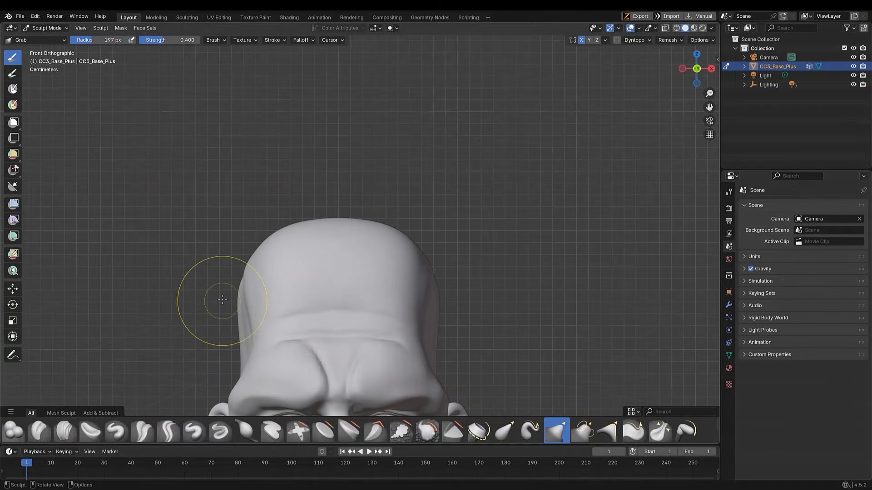
{"action": "middle_click_drag", "start_coordinate": [224, 301], "coordinate": [323, 293]}
{"action": "key", "text": "f"}
{"action": "left_click", "coordinate": [398, 254]}
{"action": "left_click_drag", "start_coordinate": [399, 252], "coordinate": [445, 131]}
Work the earlobe in side view with the Inflate/Deflate brush at radius 97 px
{"action": "scroll", "coordinate": [429, 241], "scroll_direction": "down", "scroll_amount": 5}
{"action": "mouse_move", "coordinate": [327, 218]}
{"action": "middle_mouse_down"}
{"action": "mouse_move", "coordinate": [429, 241]}
{"action": "mouse_move", "coordinate": [429, 268]}
{"action": "mouse_move", "coordinate": [473, 268]}
{"action": "middle_mouse_up"}
{"action": "key", "text": "f"}
{"action": "left_click", "coordinate": [399, 267]}
{"action": "key", "text": "f"}
{"action": "left_click", "coordinate": [335, 340]}
{"action": "left_click", "coordinate": [246, 431]}
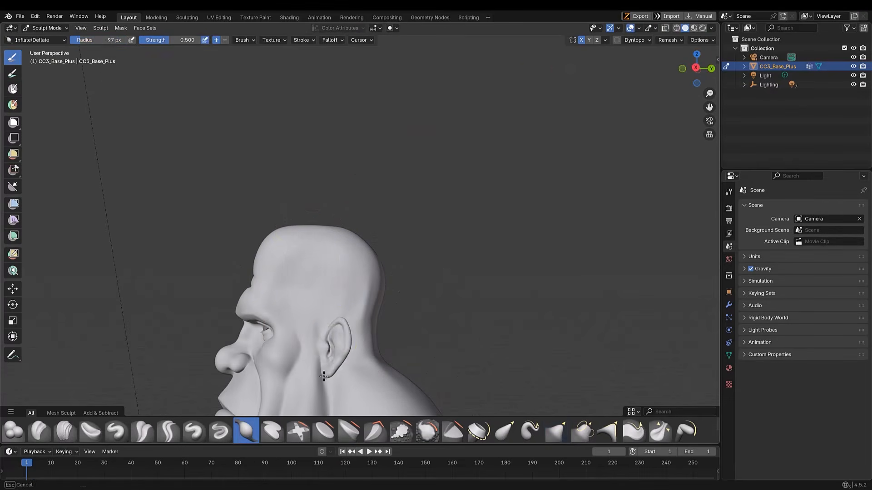
Import the resculpted body into Character Creator as a morph slider named ArnoldEdit2
{"action": "type", "text": "Arn"}
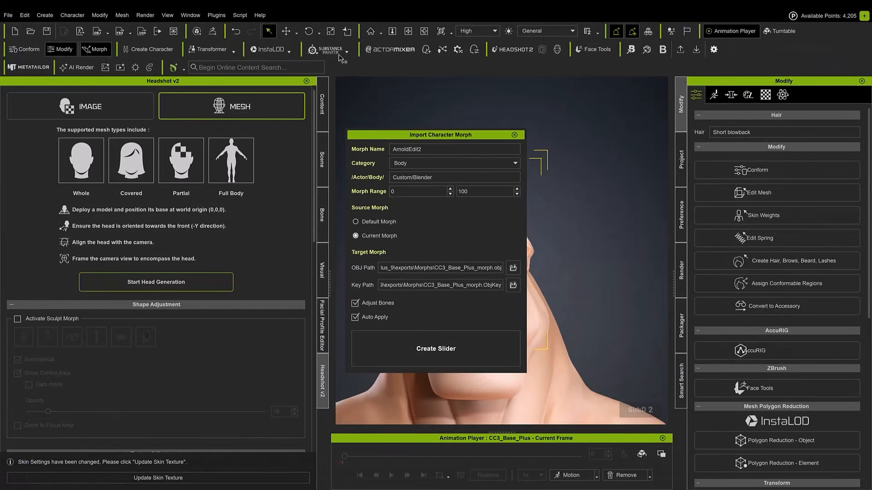
{"action": "type", "text": "oldEdit2"}
{"action": "left_click", "coordinate": [425, 340]}
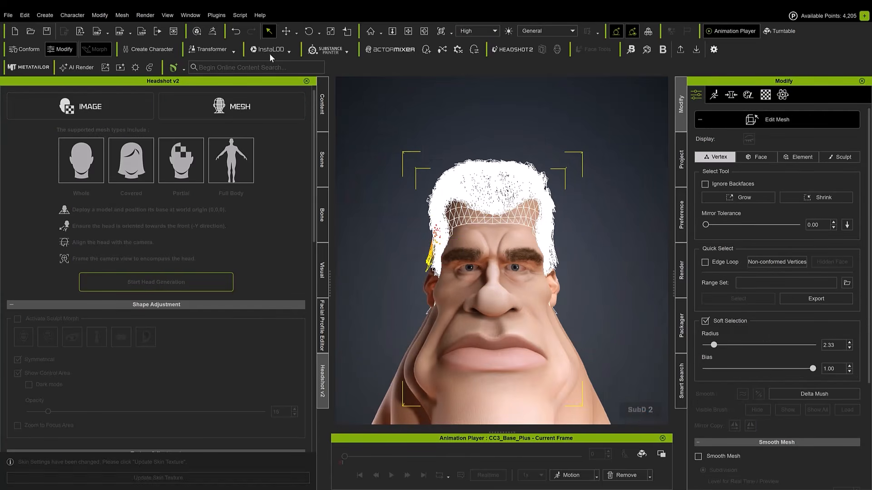
Move the selected hair vertices on both sides of the head slightly inward and leave mesh editing
{"action": "left_click", "coordinate": [286, 31]}
{"action": "left_click_drag", "start_coordinate": [445, 248], "coordinate": [450, 247]}
{"action": "left_click", "coordinate": [555, 262]}
{"action": "left_click_drag", "start_coordinate": [576, 248], "coordinate": [571, 247]}
{"action": "left_click", "coordinate": [711, 116]}
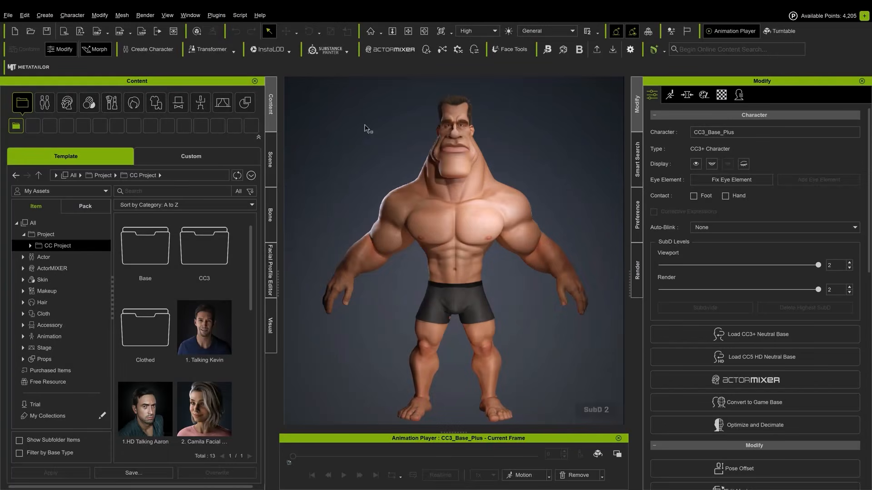
Run a Deep Search for "leather jacket" and pick the Leather_Coat1 item
{"action": "left_click", "coordinate": [637, 159]}
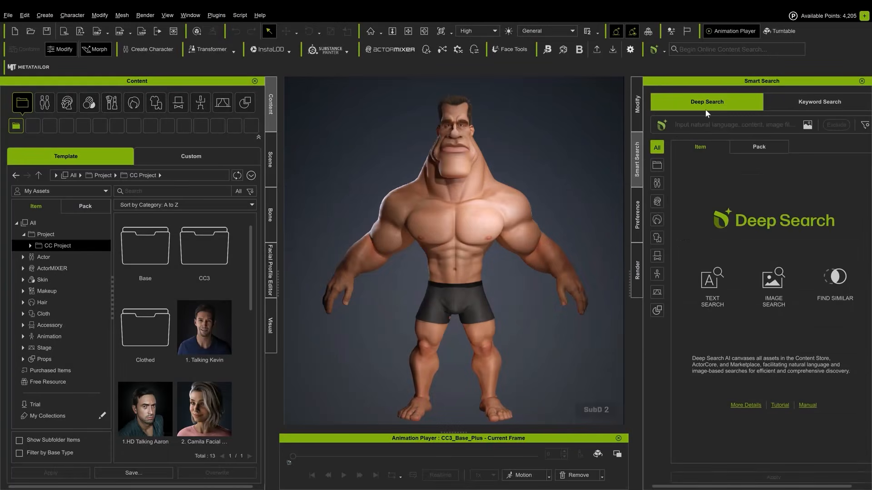
{"action": "left_click", "coordinate": [717, 121]}
{"action": "type", "text": "leather"}
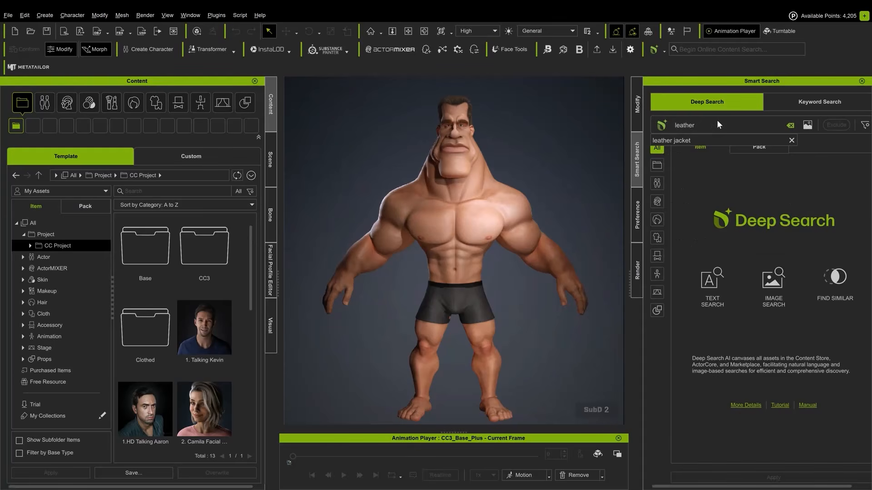
{"action": "type", "text": " jacket"}
{"action": "key", "text": "Return"}
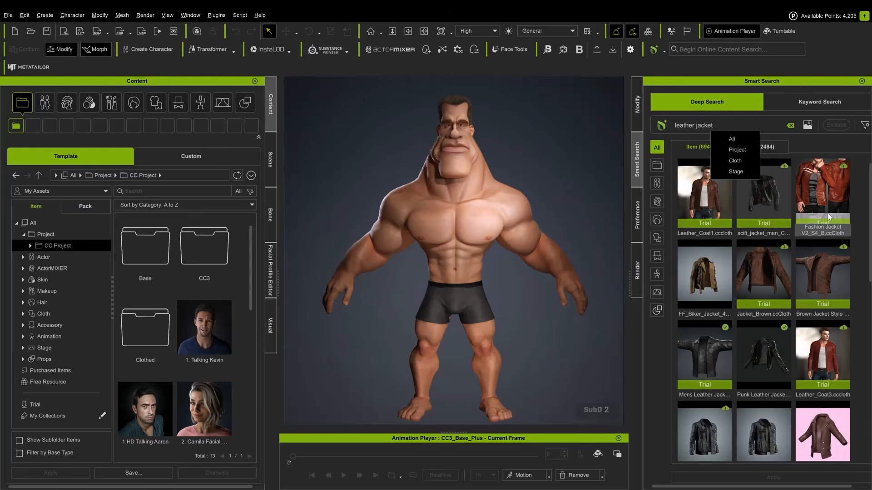
{"action": "left_click", "coordinate": [714, 228]}
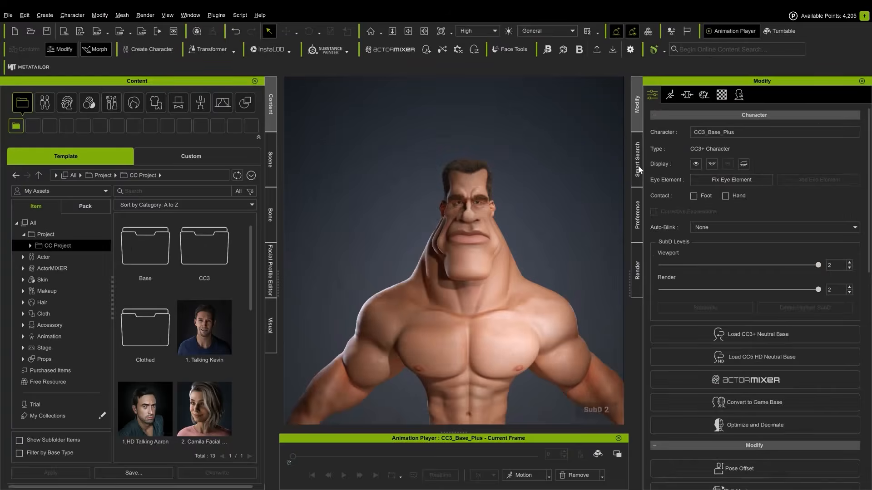
Replace the current Deep Search query and run a search for "biker jacket"
{"action": "left_click", "coordinate": [638, 150]}
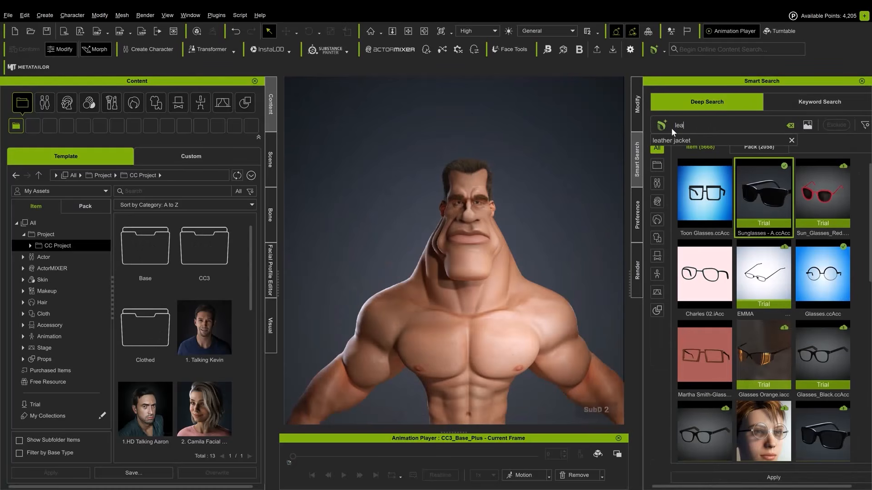
{"action": "type", "text": "jacket"}
{"action": "key", "text": "BackSpace"}
{"action": "key", "text": "BackSpace"}
{"action": "key", "text": "BackSpace"}
{"action": "key", "text": "BackSpace"}
{"action": "key", "text": "BackSpace"}
{"action": "key", "text": "BackSpace"}
{"action": "key", "text": "BackSpace"}
{"action": "key", "text": "BackSpace"}
{"action": "key", "text": "BackSpace"}
{"action": "key", "text": "BackSpace"}
{"action": "key", "text": "BackSpace"}
{"action": "key", "text": "BackSpace"}
{"action": "key", "text": "BackSpace"}
{"action": "key", "text": "BackSpace"}
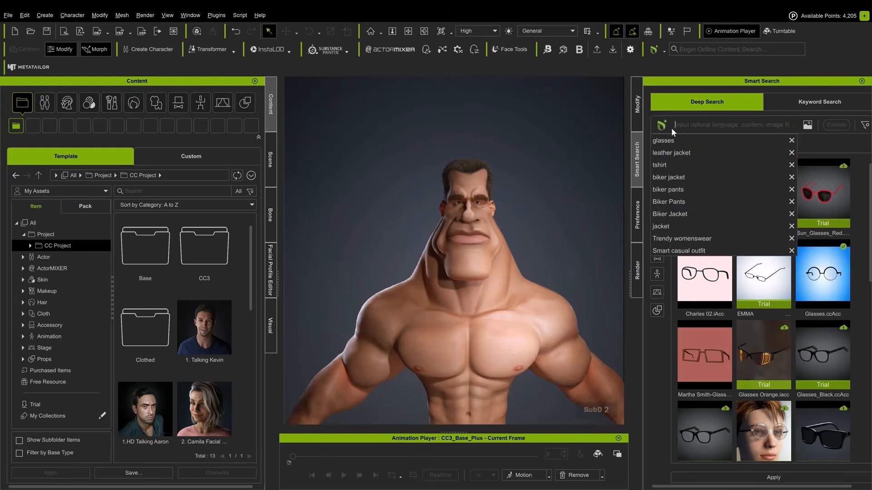
{"action": "type", "text": "biker "}
{"action": "type", "text": "jacket"}
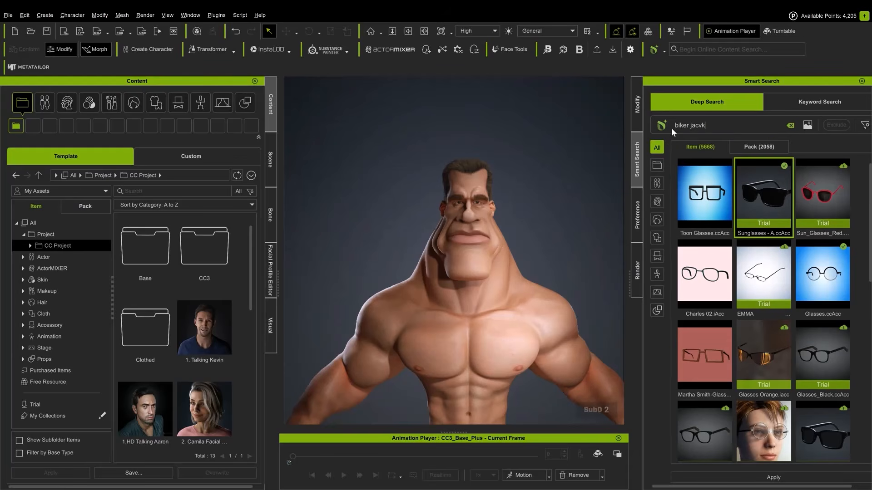
{"action": "key", "text": "Return"}
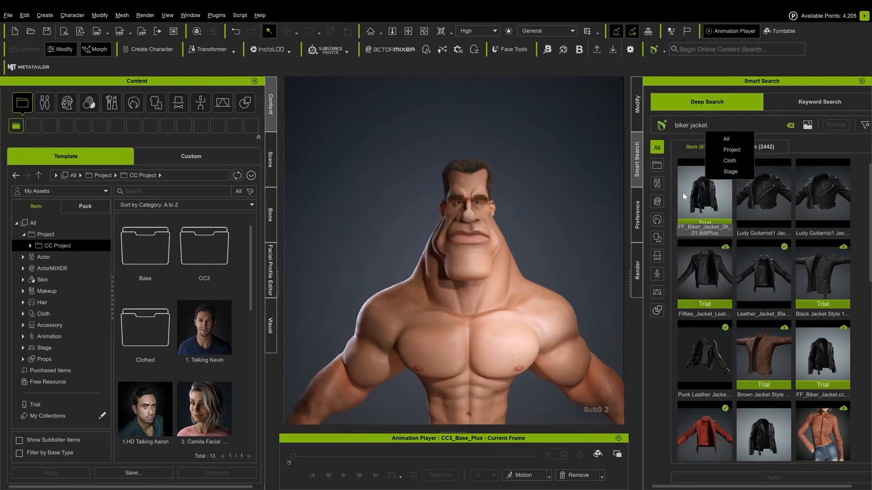
Deep Search for items similar to Leather_Coat1, fit Leather_Jacket_Black onto the character, and clear the selection
{"action": "left_click", "coordinate": [694, 255]}
{"action": "left_click", "coordinate": [713, 350]}
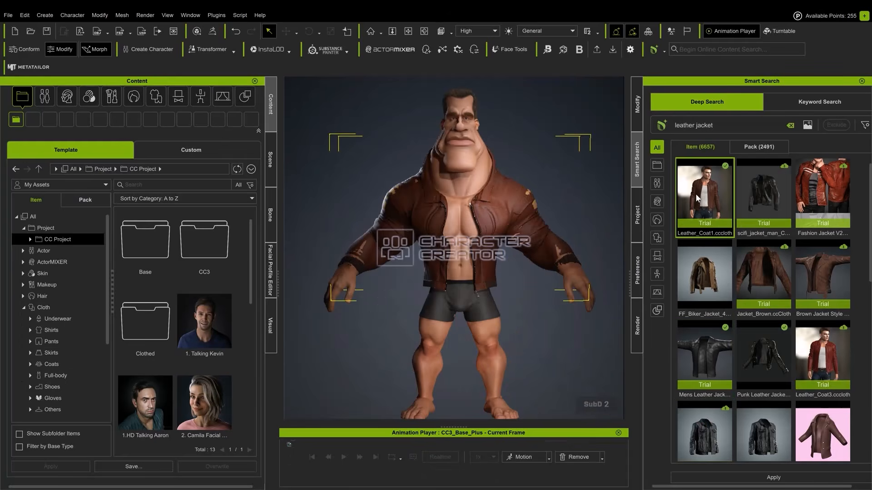
{"action": "right_click", "coordinate": [708, 194]}
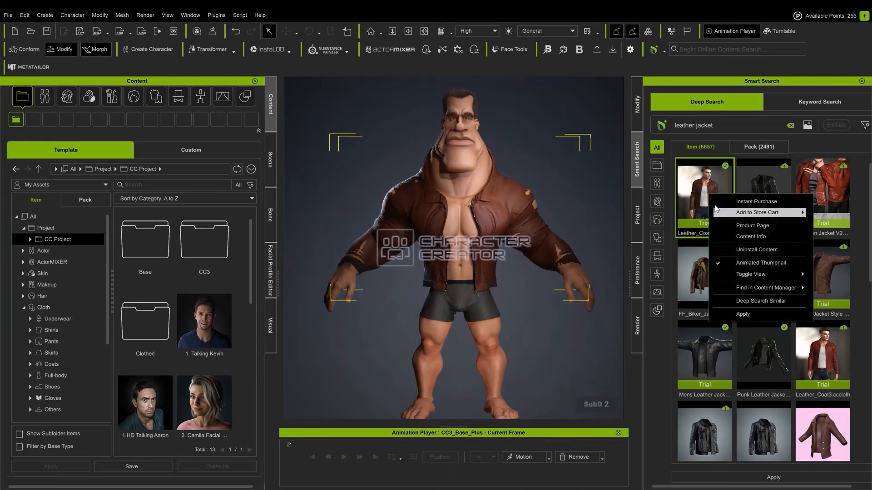
{"action": "left_click", "coordinate": [746, 301]}
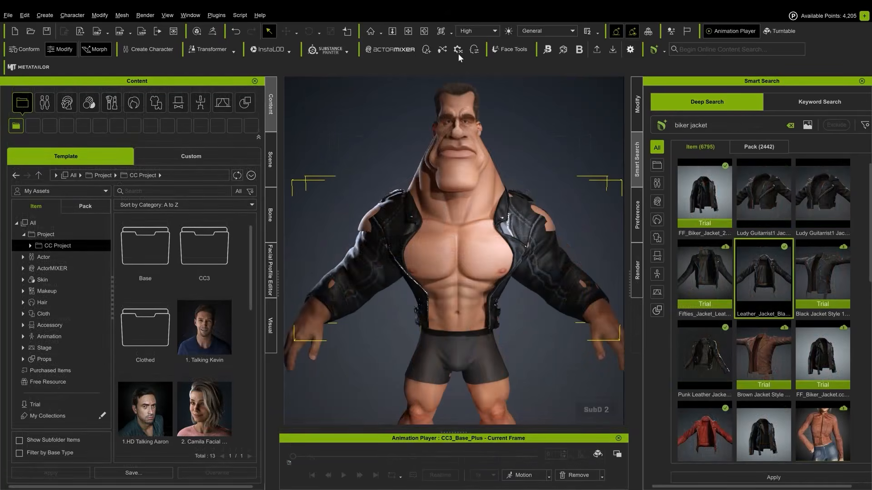
{"action": "left_click", "coordinate": [389, 160]}
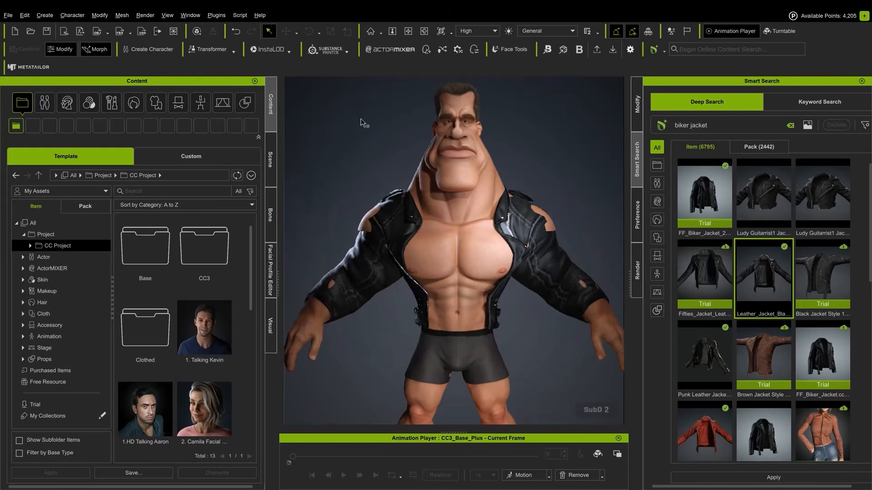
Search the cloth content for "biker jeans" and put the Biker_Jeans item on the character
{"action": "left_click", "coordinate": [190, 191]}
{"action": "type", "text": "biker jeans"}
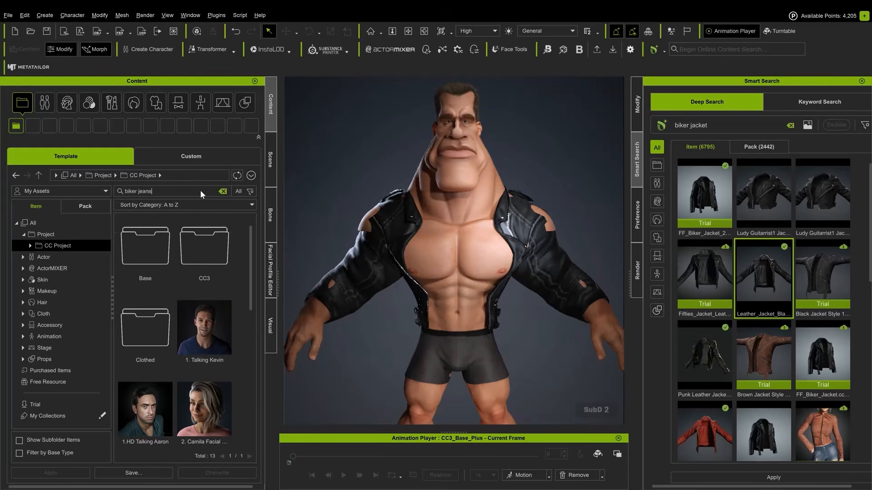
{"action": "key", "text": "Return"}
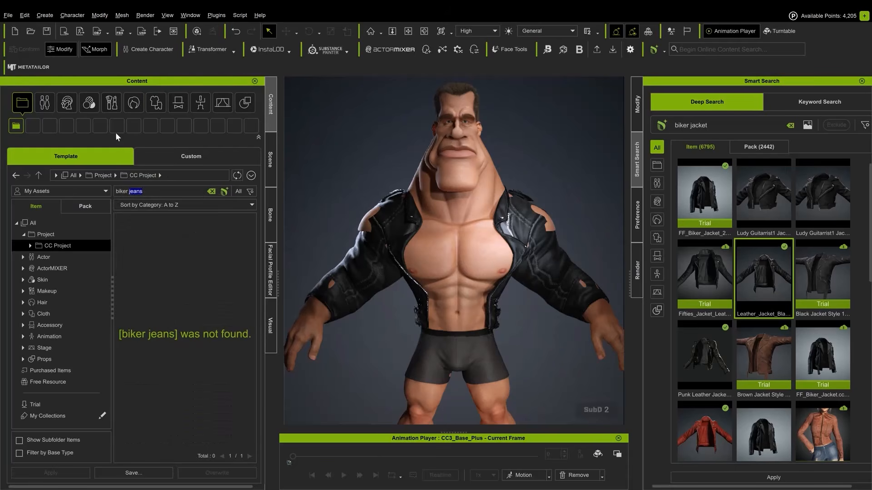
{"action": "left_click", "coordinate": [156, 97]}
{"action": "left_click", "coordinate": [137, 254]}
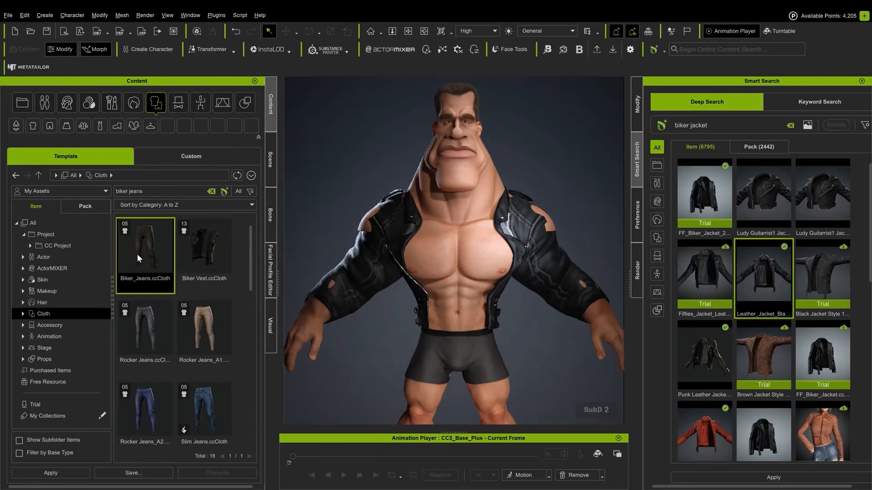
{"action": "double_click", "coordinate": [151, 257]}
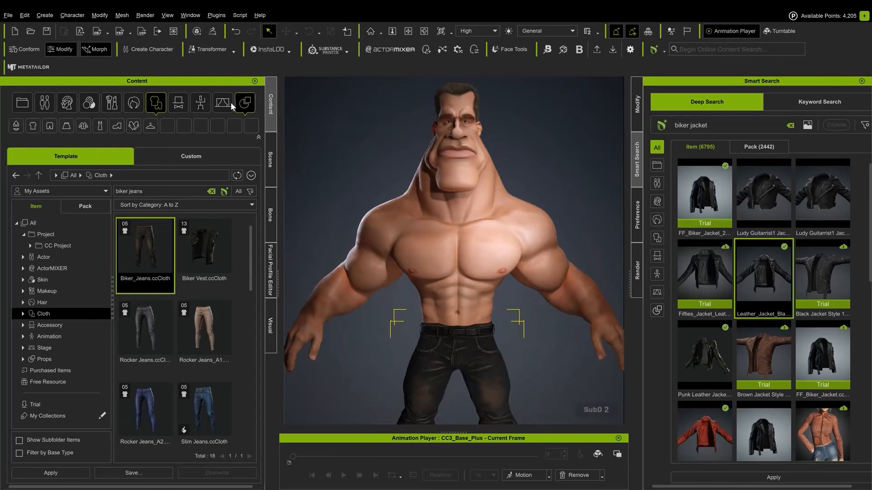
Set the Biker_Jeans collision order to 6 in the Cloth Layer Settings
{"action": "left_click", "coordinate": [97, 18]}
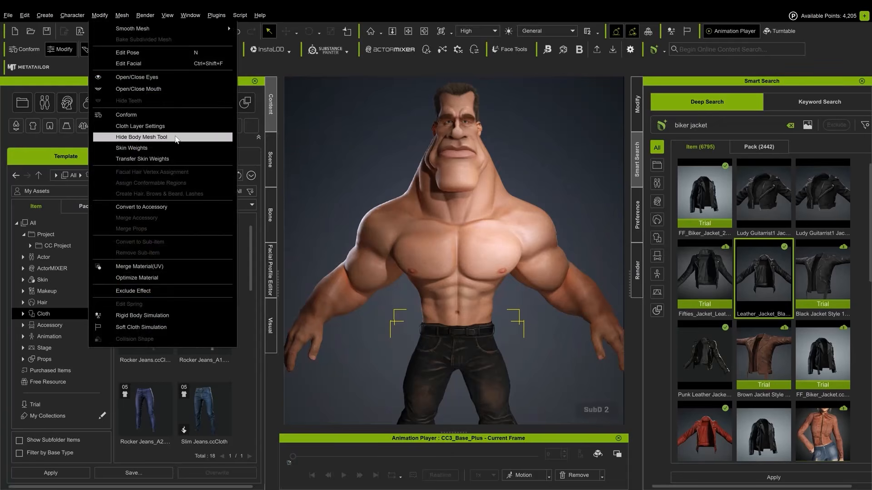
{"action": "left_click", "coordinate": [170, 128]}
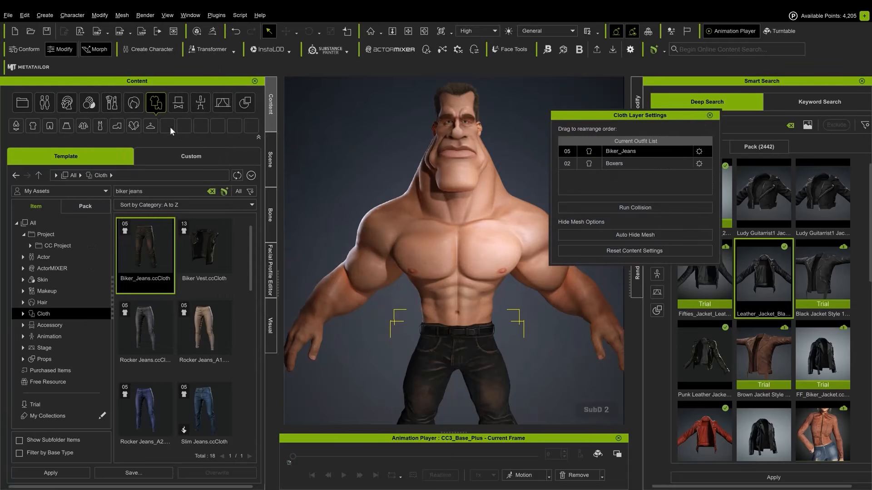
{"action": "left_click", "coordinate": [698, 153]}
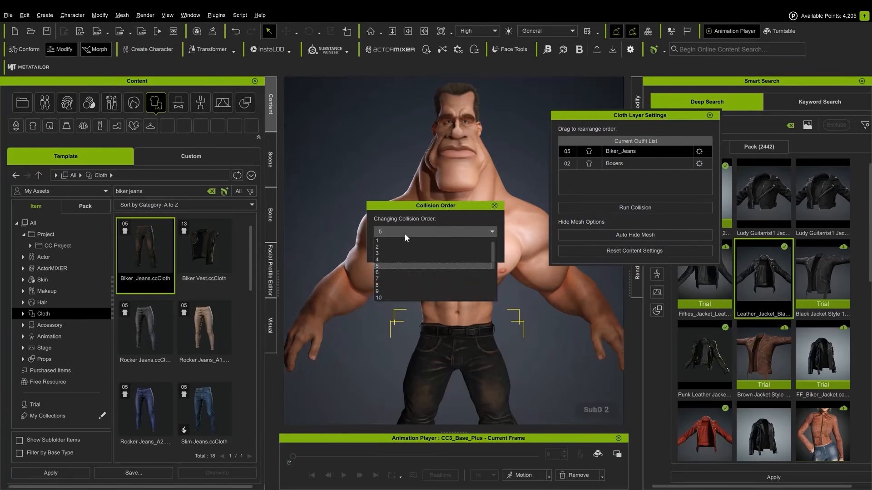
{"action": "left_click", "coordinate": [382, 272]}
{"action": "left_click", "coordinate": [385, 250]}
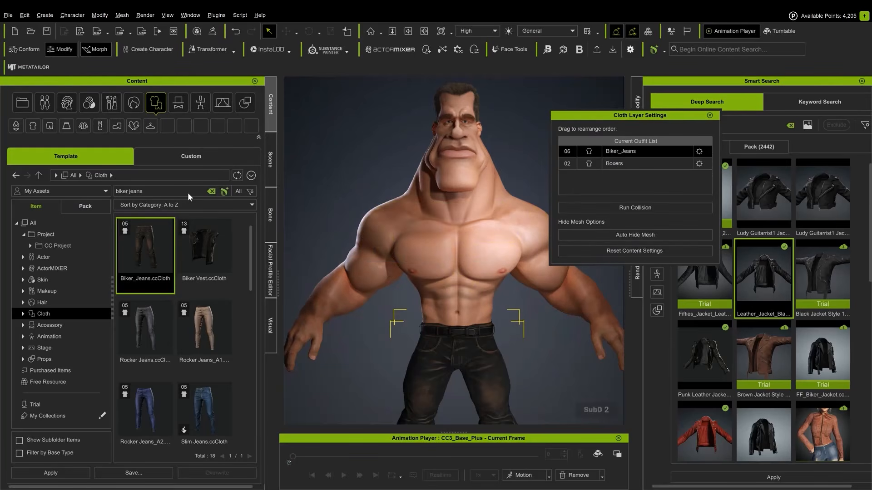
Clear the content search text and apply Leather_Jacket_Black to the character again
{"action": "key", "text": "BackSpace"}
{"action": "key", "text": "BackSpace"}
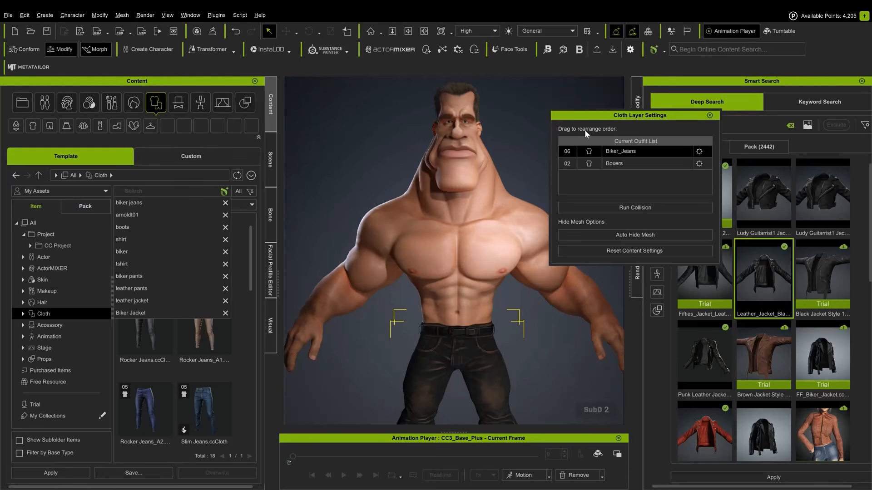
{"action": "left_click_drag", "start_coordinate": [609, 116], "coordinate": [553, 123]}
{"action": "double_click", "coordinate": [741, 255]}
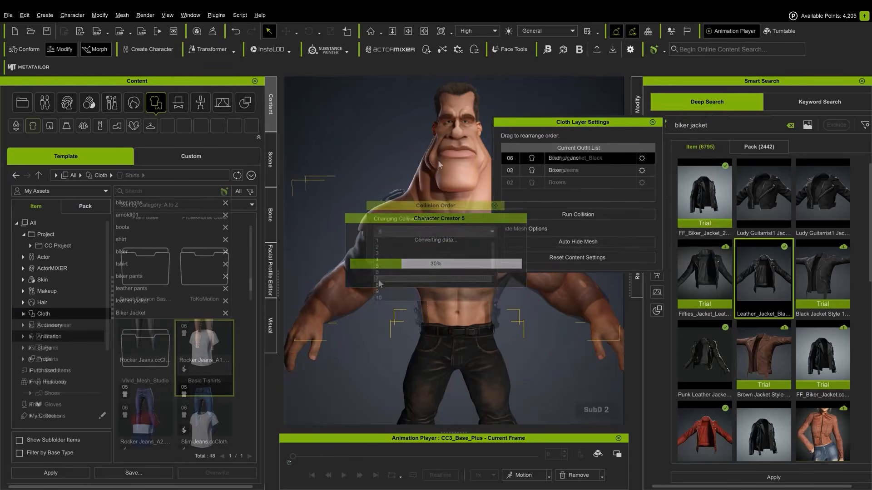
Add the white Basic T-shirts item under the jacket and close the Cloth Layer Settings
{"action": "double_click", "coordinate": [195, 346]}
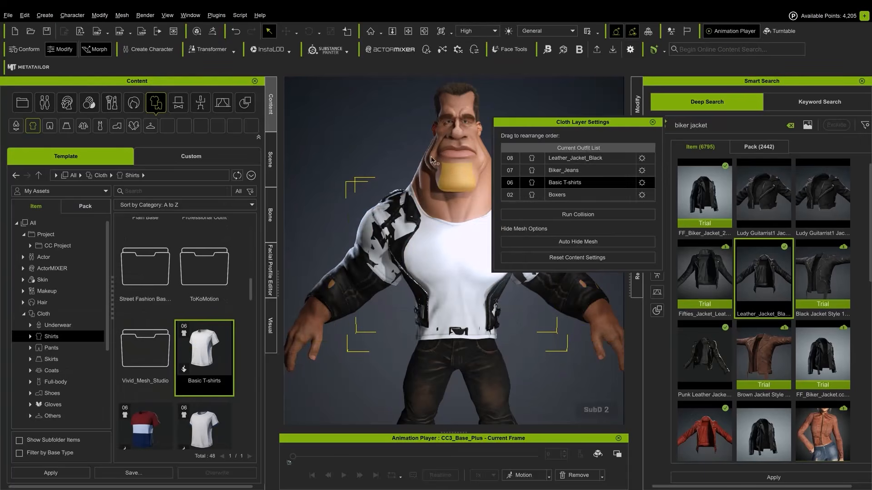
{"action": "left_click", "coordinate": [653, 122]}
{"action": "left_click", "coordinate": [516, 136]}
{"action": "mouse_move", "coordinate": [516, 136]}
{"action": "right_mouse_down", "text": "alt"}
{"action": "mouse_move", "coordinate": [513, 160]}
{"action": "mouse_move", "coordinate": [512, 127]}
{"action": "right_mouse_up", "text": "alt"}
{"action": "middle_click_drag", "start_coordinate": [512, 127], "coordinate": [539, 155], "text": "alt"}
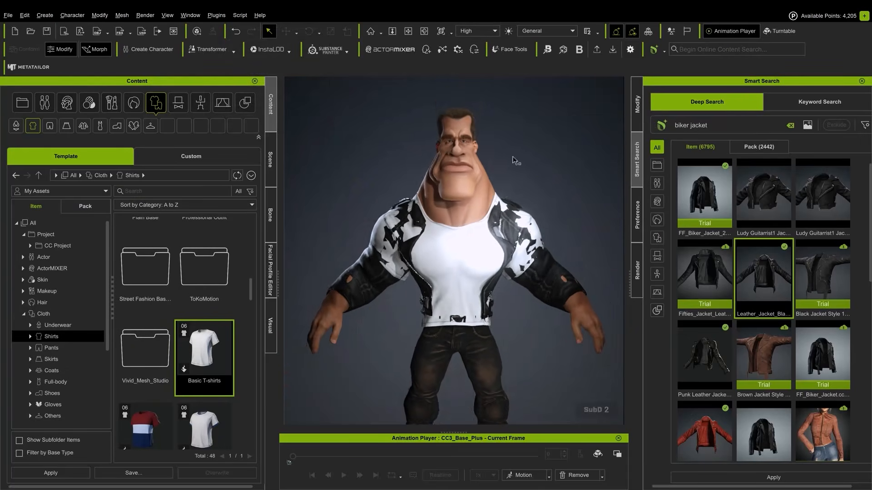
{"action": "middle_click_drag", "start_coordinate": [514, 161], "coordinate": [539, 154], "text": "alt"}
{"action": "scroll", "coordinate": [512, 127], "scroll_direction": "up", "scroll_amount": 3}
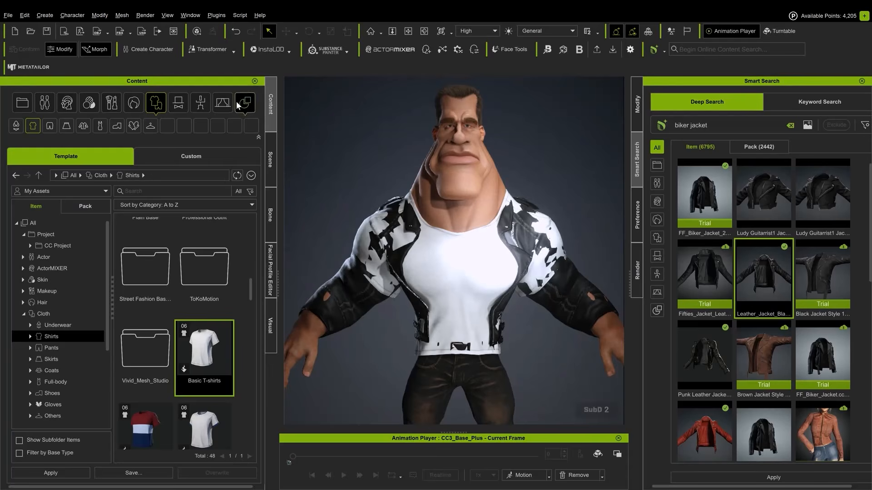
Connect Character Creator to Blender through the Blender DataLink and send the clothed avatar across
{"action": "left_click", "coordinate": [220, 15]}
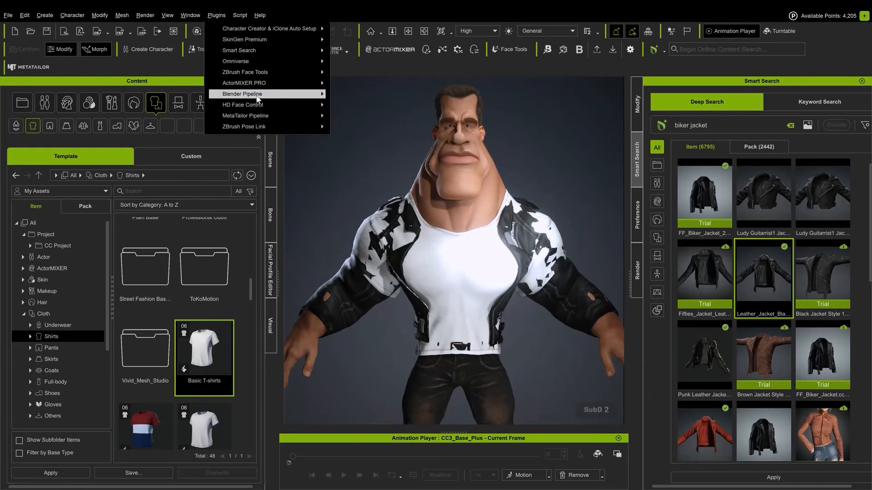
{"action": "mouse_move", "coordinate": [257, 98]}
{"action": "left_click", "coordinate": [363, 121]}
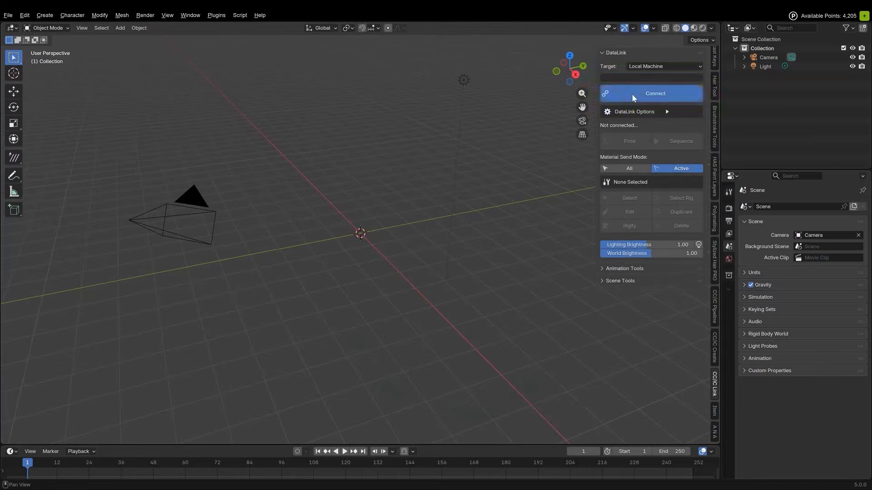
{"action": "left_click", "coordinate": [634, 98]}
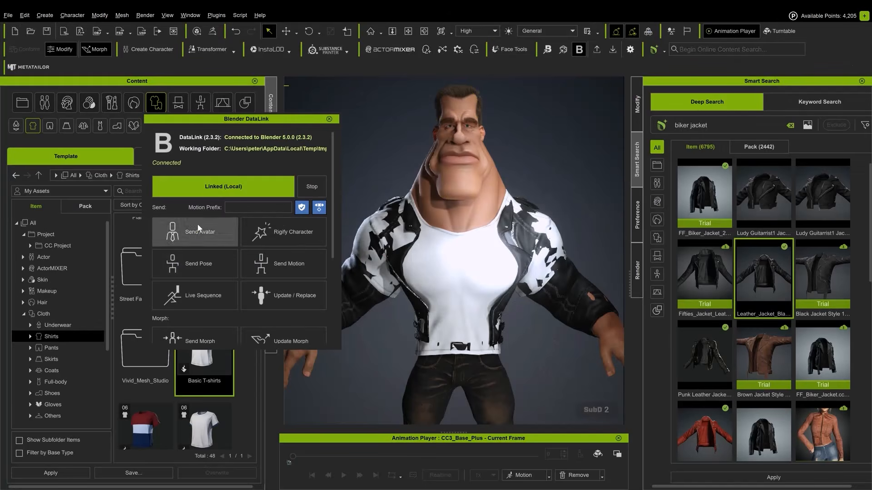
{"action": "left_click", "coordinate": [196, 232]}
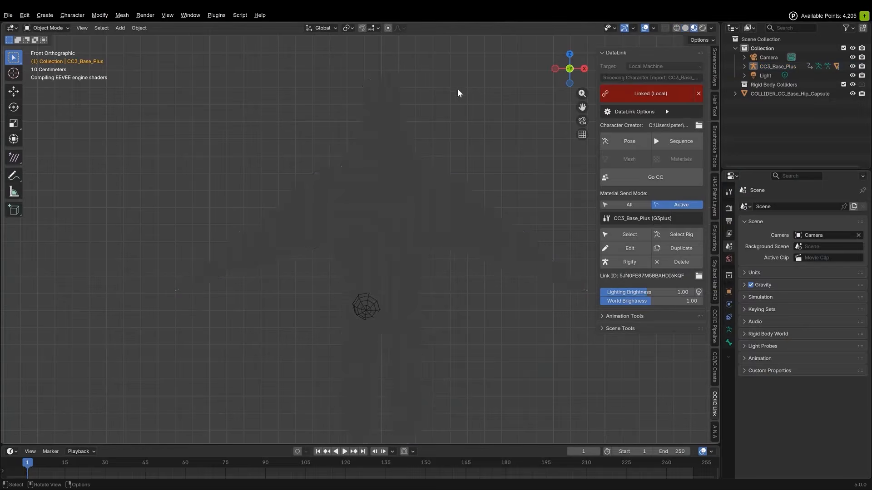
Select the Leather_Jacket_Black mesh in Blender and enter Sculpt Mode with the Grab brush
{"action": "scroll", "coordinate": [376, 195], "scroll_direction": "up", "scroll_amount": 2}
{"action": "mouse_move", "coordinate": [376, 195]}
{"action": "middle_mouse_down", "text": "shift"}
{"action": "mouse_move", "coordinate": [388, 253]}
{"action": "mouse_move", "coordinate": [387, 222]}
{"action": "middle_mouse_up", "text": "shift"}
{"action": "left_click", "coordinate": [318, 254]}
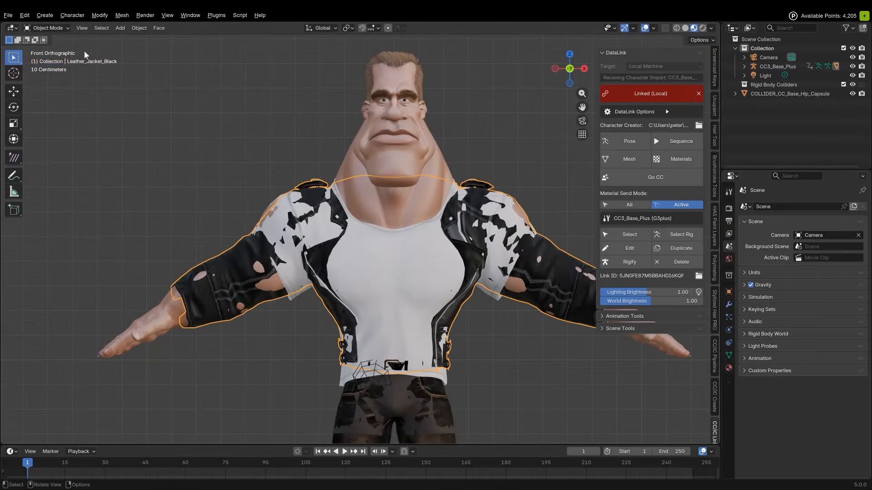
{"action": "left_click", "coordinate": [47, 28]}
{"action": "left_click", "coordinate": [46, 59]}
{"action": "key", "text": "g"}
Pull the jacket's shoulders and sleeves outward over the T-shirt and arms with a large Grab brush of about 717 px
{"action": "key", "text": "KP_3"}
{"action": "key", "text": "KP_1"}
{"action": "left_click_drag", "start_coordinate": [340, 200], "coordinate": [279, 202]}
{"action": "left_click_drag", "start_coordinate": [195, 286], "coordinate": [187, 277]}
{"action": "mouse_move", "coordinate": [195, 309]}
{"action": "middle_mouse_down"}
{"action": "mouse_move", "coordinate": [322, 322]}
{"action": "mouse_move", "coordinate": [296, 317]}
{"action": "middle_mouse_up"}
{"action": "key", "text": "KP_1"}
{"action": "scroll", "coordinate": [267, 187], "scroll_direction": "up", "scroll_amount": 2}
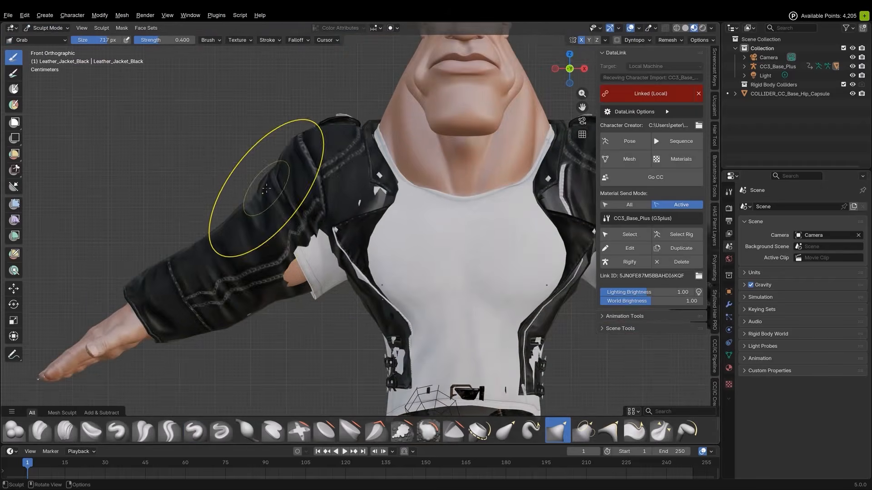
Reduce the Grab brush to 466 px and pull the jacket over the exposed areas near the armpit and lower sleeve
{"action": "scroll", "coordinate": [266, 187], "scroll_direction": "down", "scroll_amount": 3}
{"action": "middle_click_drag", "start_coordinate": [267, 187], "coordinate": [432, 282]}
{"action": "key", "text": "bracketleft"}
{"action": "key", "text": "bracketleft"}
{"action": "key", "text": "bracketleft"}
{"action": "key", "text": "bracketleft"}
{"action": "key", "text": "bracketleft"}
{"action": "middle_click_drag", "start_coordinate": [365, 302], "coordinate": [313, 259]}
{"action": "left_click_drag", "start_coordinate": [322, 248], "coordinate": [309, 239]}
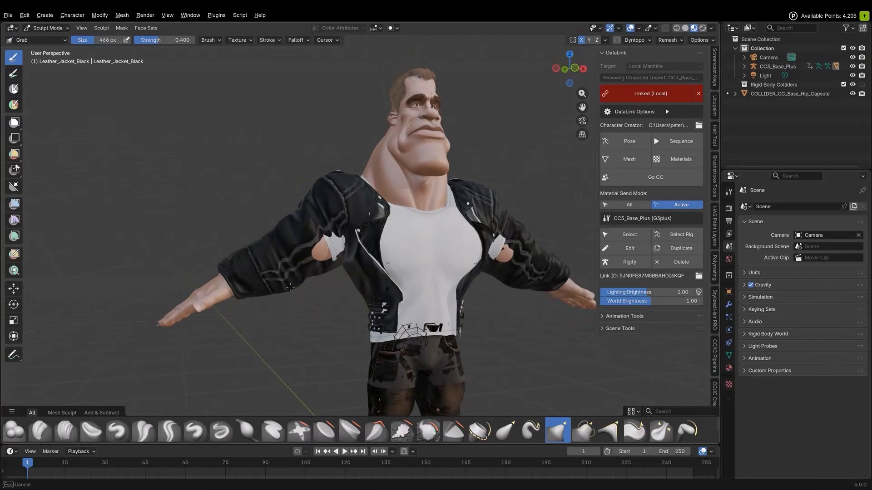
{"action": "left_click_drag", "start_coordinate": [254, 275], "coordinate": [248, 284]}
{"action": "middle_click_drag", "start_coordinate": [298, 257], "coordinate": [360, 262]}
Set the X-axis sculpt symmetry and pull the jacket's side and front panels out over the T-shirt with the Grab brush
{"action": "key", "text": "alt+q"}
{"action": "left_click", "coordinate": [581, 40]}
{"action": "key", "text": "alt+q"}
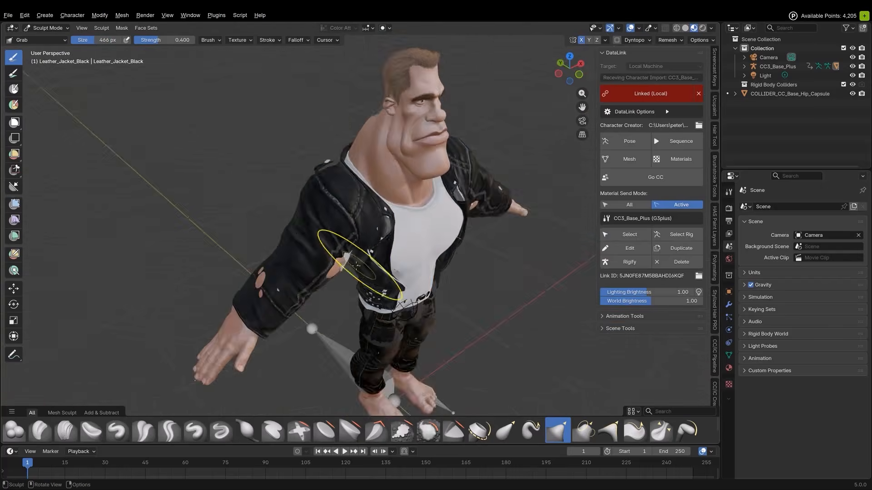
{"action": "left_click_drag", "start_coordinate": [360, 262], "coordinate": [348, 268]}
{"action": "middle_click_drag", "start_coordinate": [318, 254], "coordinate": [348, 271]}
{"action": "scroll", "coordinate": [348, 271], "scroll_direction": "down", "scroll_amount": 2}
{"action": "scroll", "coordinate": [418, 273], "scroll_direction": "up", "scroll_amount": 4}
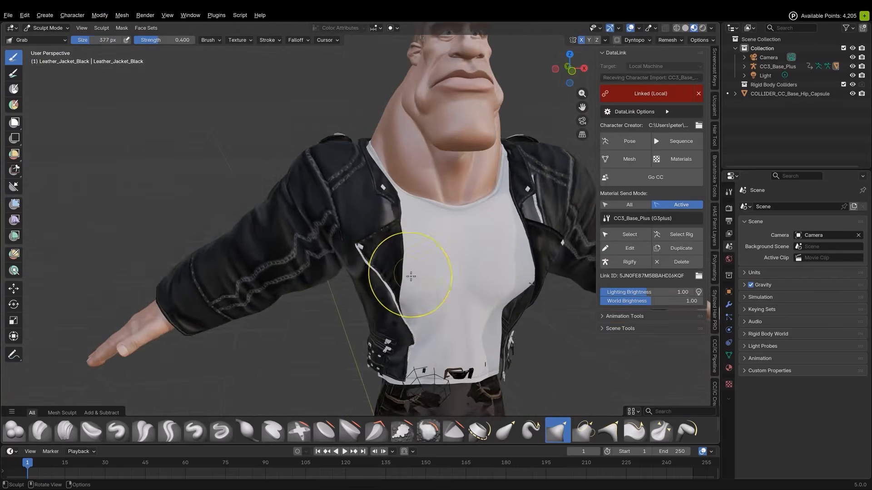
{"action": "left_click", "coordinate": [377, 232]}
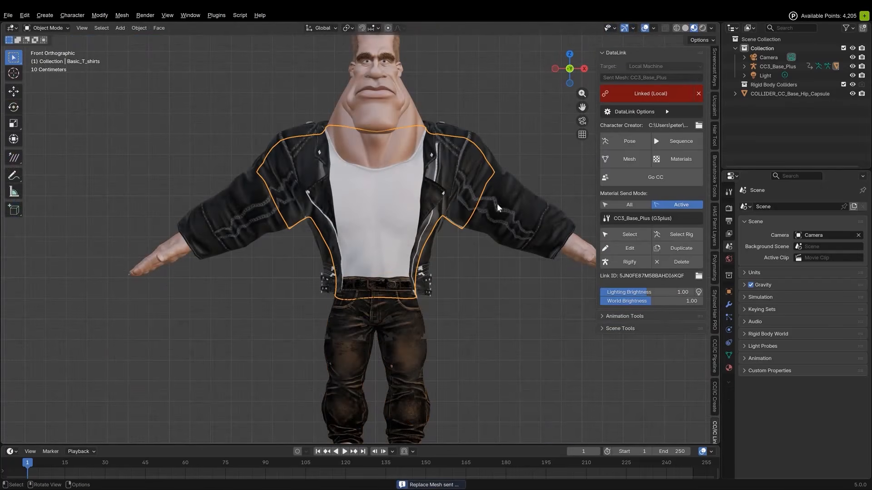
Send the reshaped leather jacket and T-shirt meshes back to Character Creator through the DataLink
{"action": "scroll", "coordinate": [471, 210], "scroll_direction": "down", "scroll_amount": 2}
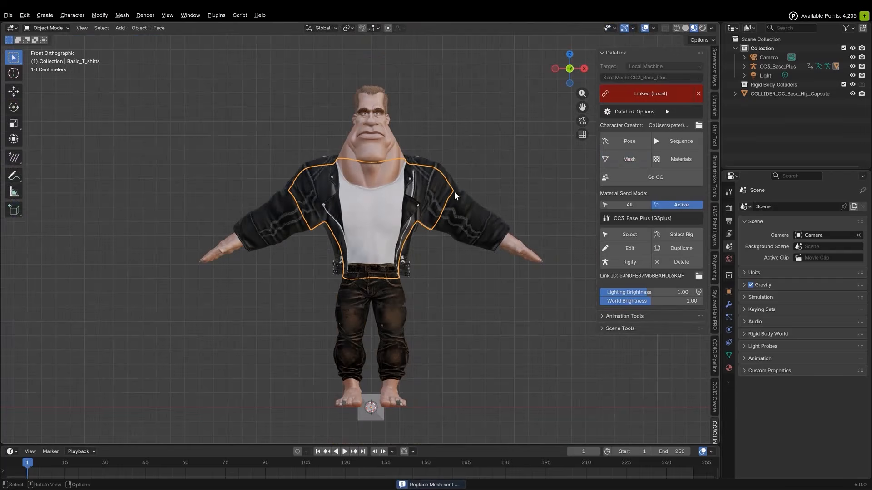
{"action": "left_click", "coordinate": [432, 51]}
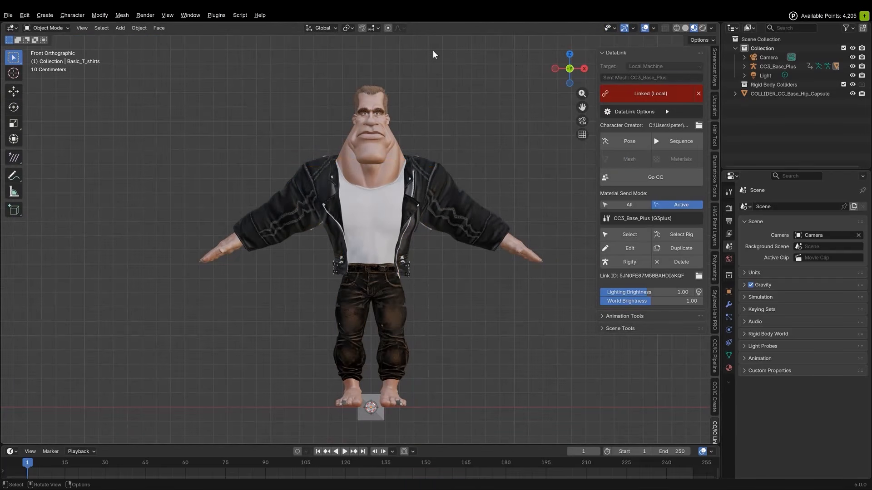
{"action": "left_click", "coordinate": [429, 188]}
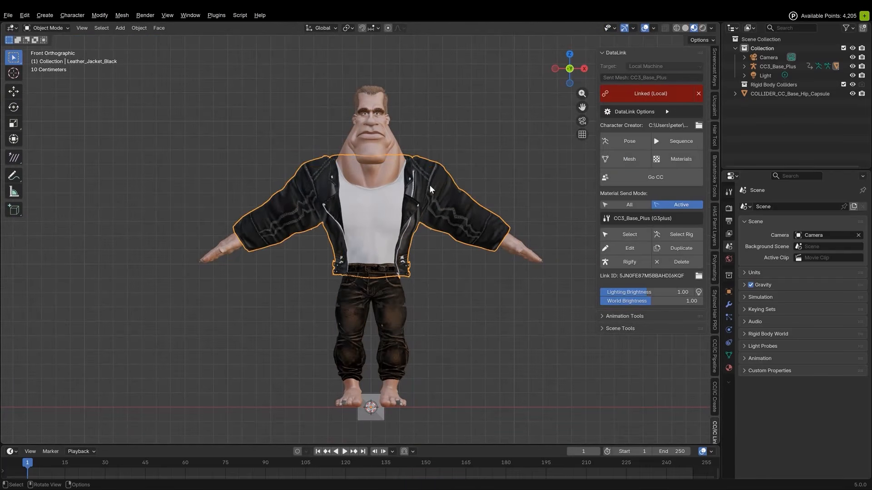
{"action": "left_click", "coordinate": [622, 159]}
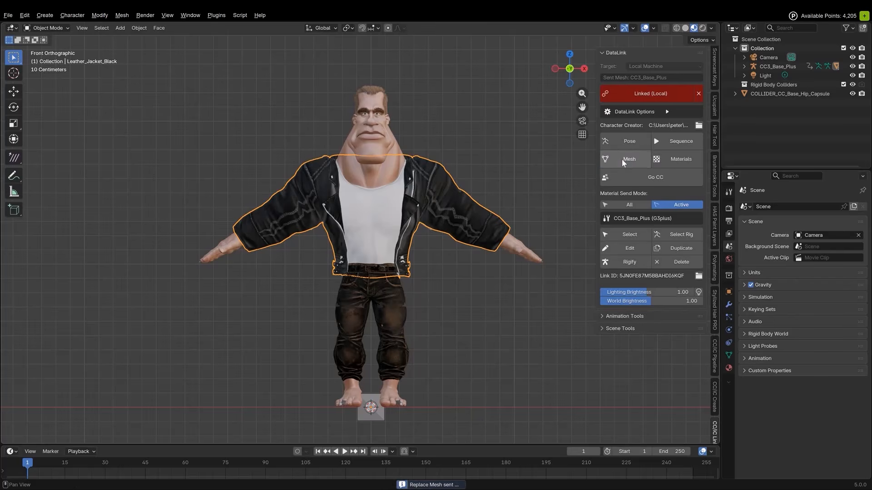
{"action": "left_click", "coordinate": [632, 162]}
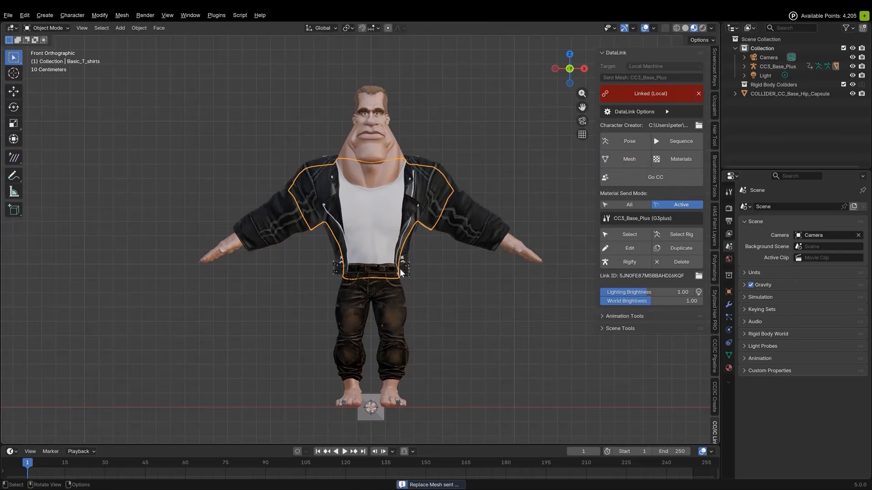
{"action": "left_click", "coordinate": [397, 302]}
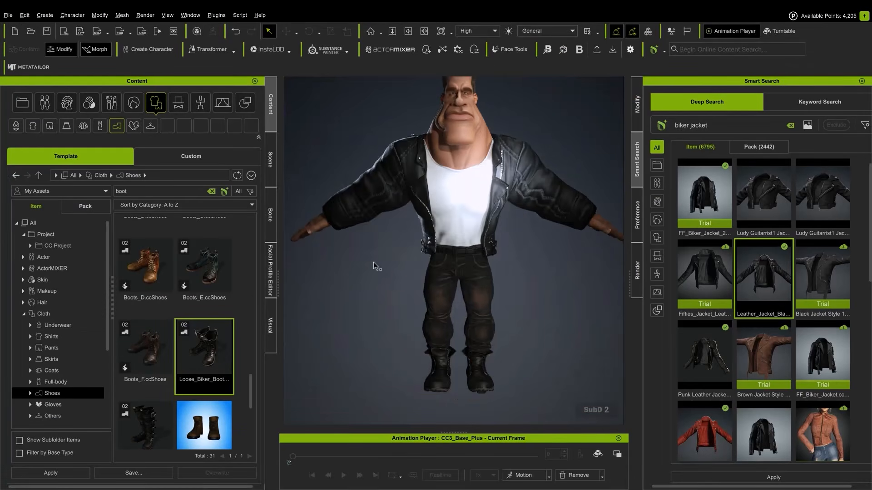
Darken the T-shirt in Character Creator by lowering the brightness of its color texture with Adjust Color
{"action": "left_click", "coordinate": [454, 218]}
{"action": "left_click", "coordinate": [638, 104]}
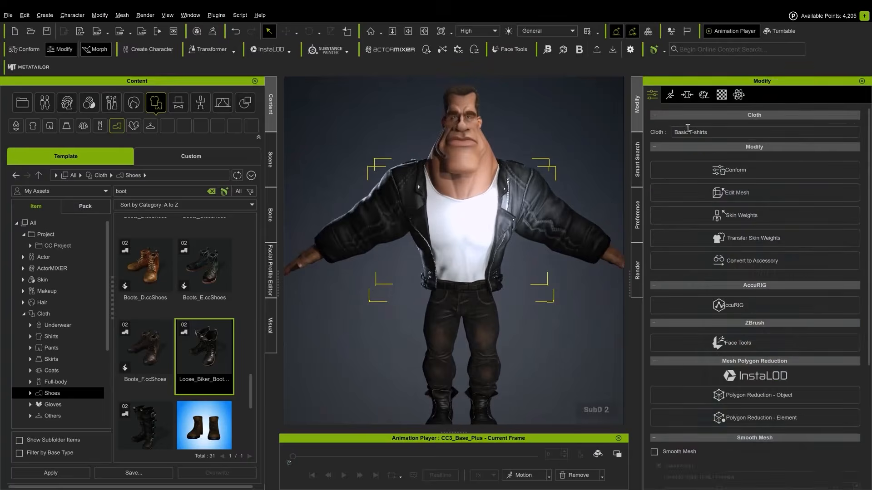
{"action": "left_click", "coordinate": [721, 95]}
{"action": "scroll", "coordinate": [754, 272], "scroll_direction": "down", "scroll_amount": 5}
{"action": "left_click", "coordinate": [838, 342]}
{"action": "left_click_drag", "start_coordinate": [458, 92], "coordinate": [660, 77]}
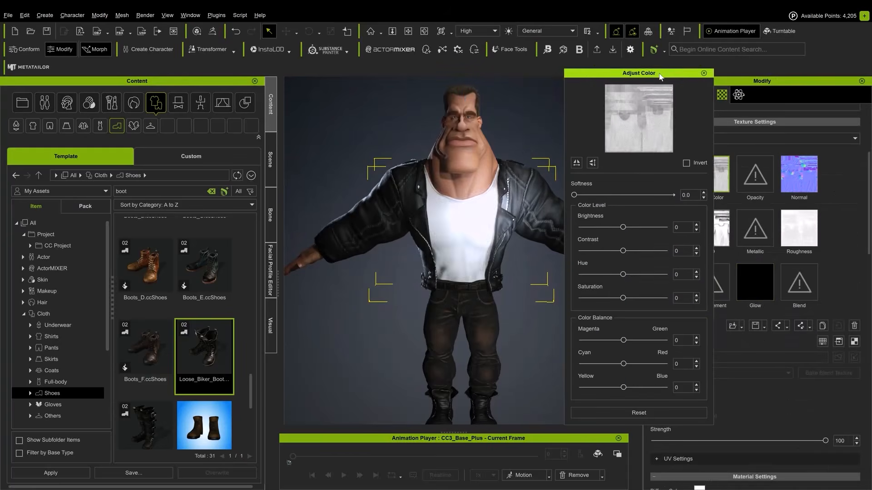
{"action": "left_click_drag", "start_coordinate": [623, 227], "coordinate": [597, 227]}
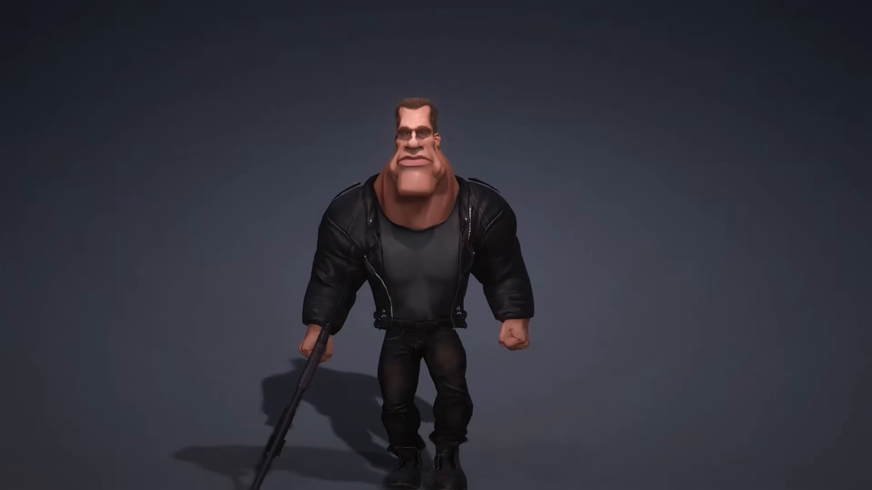